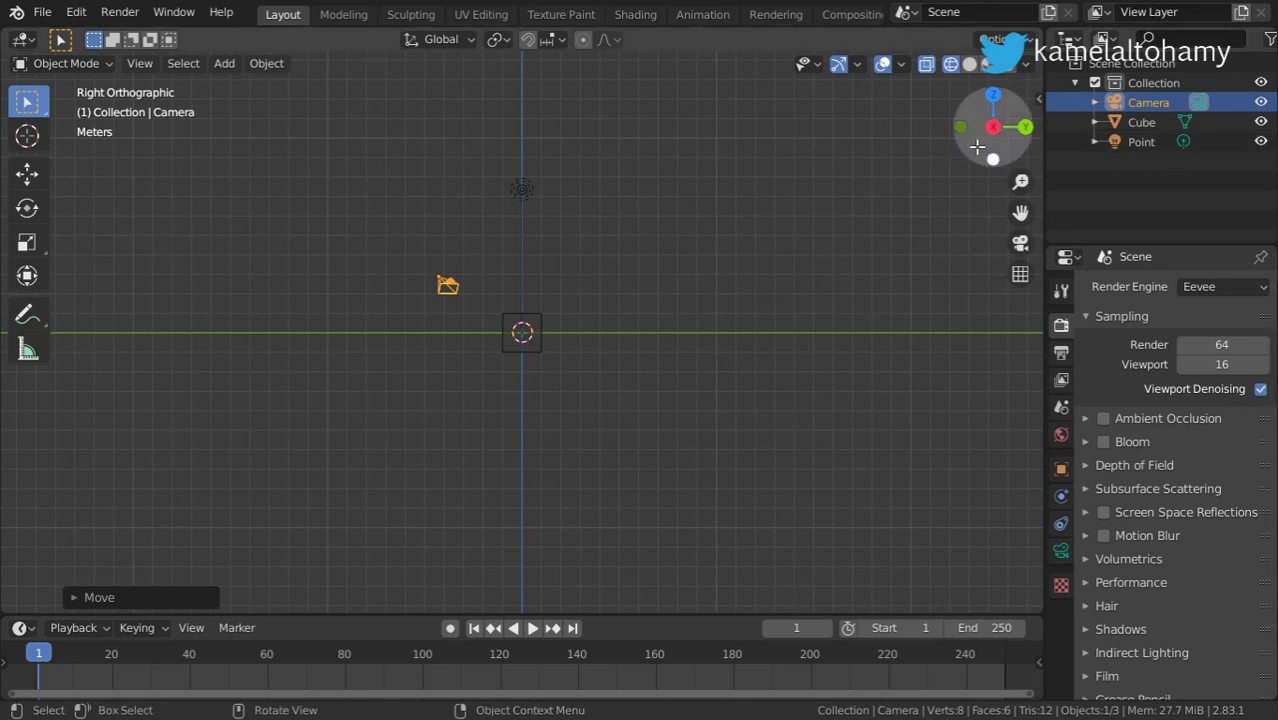
- Make Collection the active collection in the Outliner so the camera is deselected
{"action": "left_click", "coordinate": [1135, 82]}
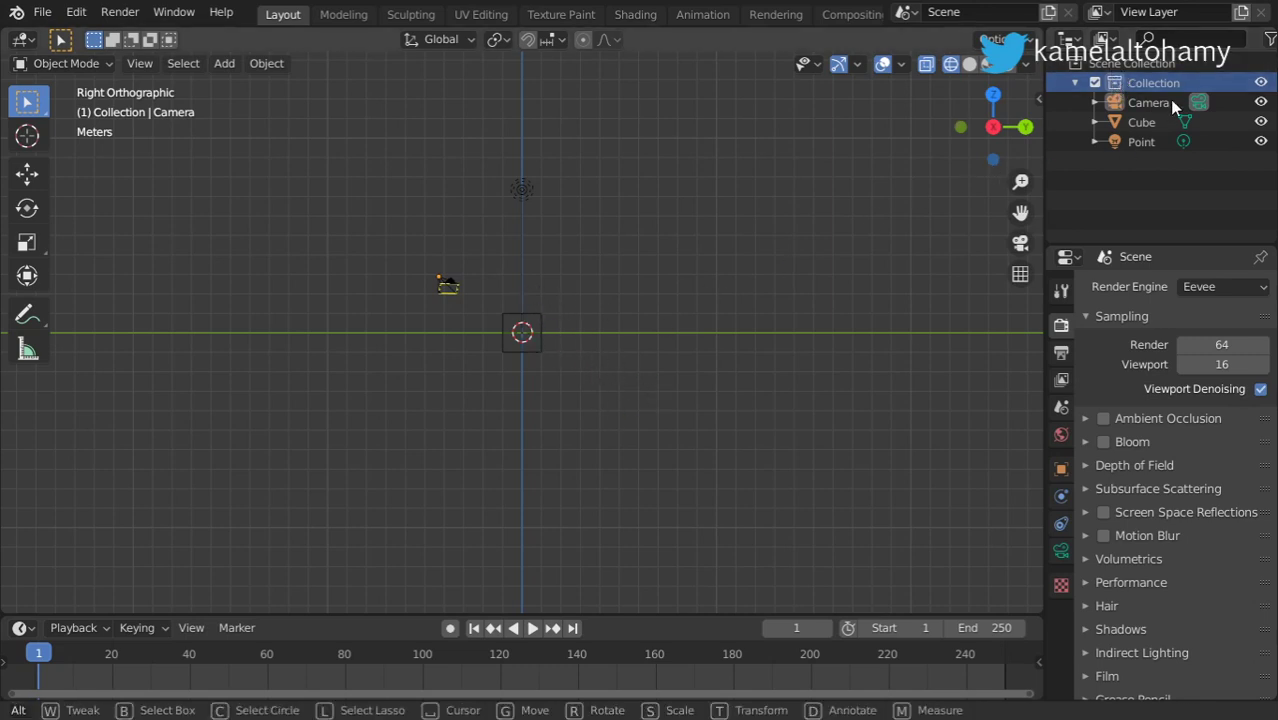
- Add a UV sphere, move it -2.677 m along X beside the cube, and view from the top
{"action": "key", "text": "shift+a"}
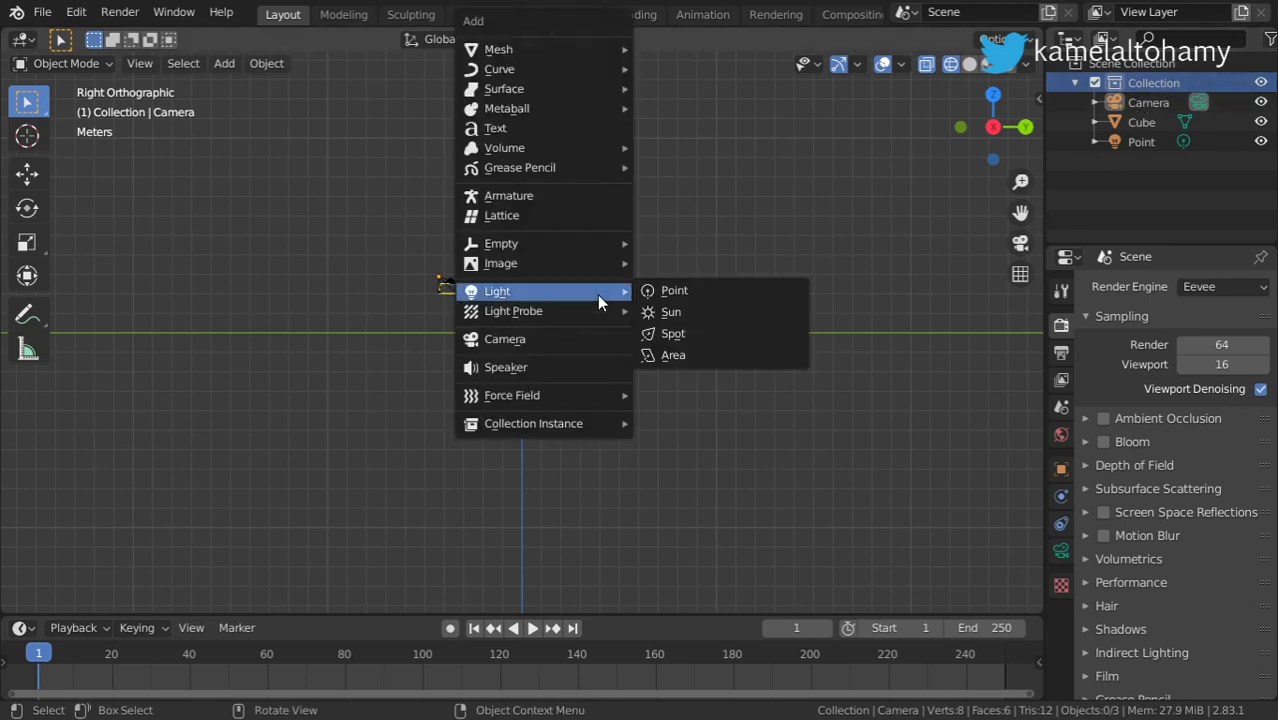
{"action": "mouse_move", "coordinate": [560, 49]}
{"action": "left_click", "coordinate": [682, 107]}
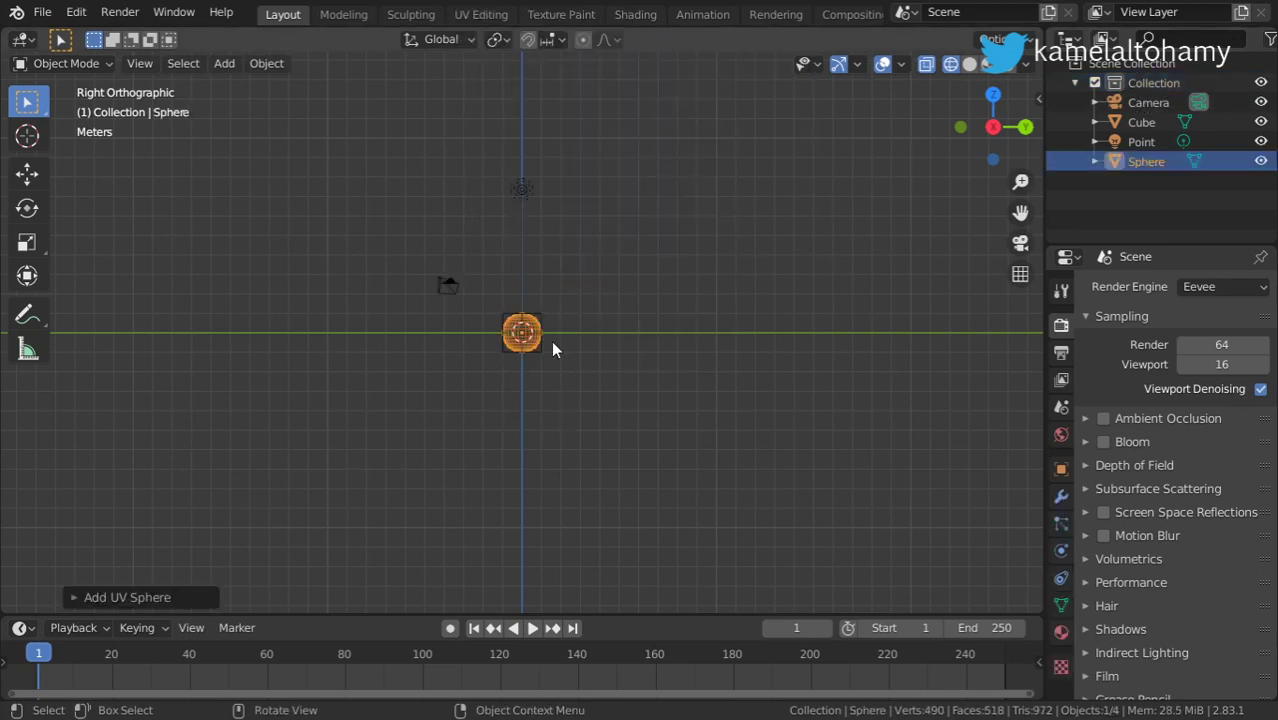
{"action": "key", "text": "g"}
{"action": "key", "text": "x"}
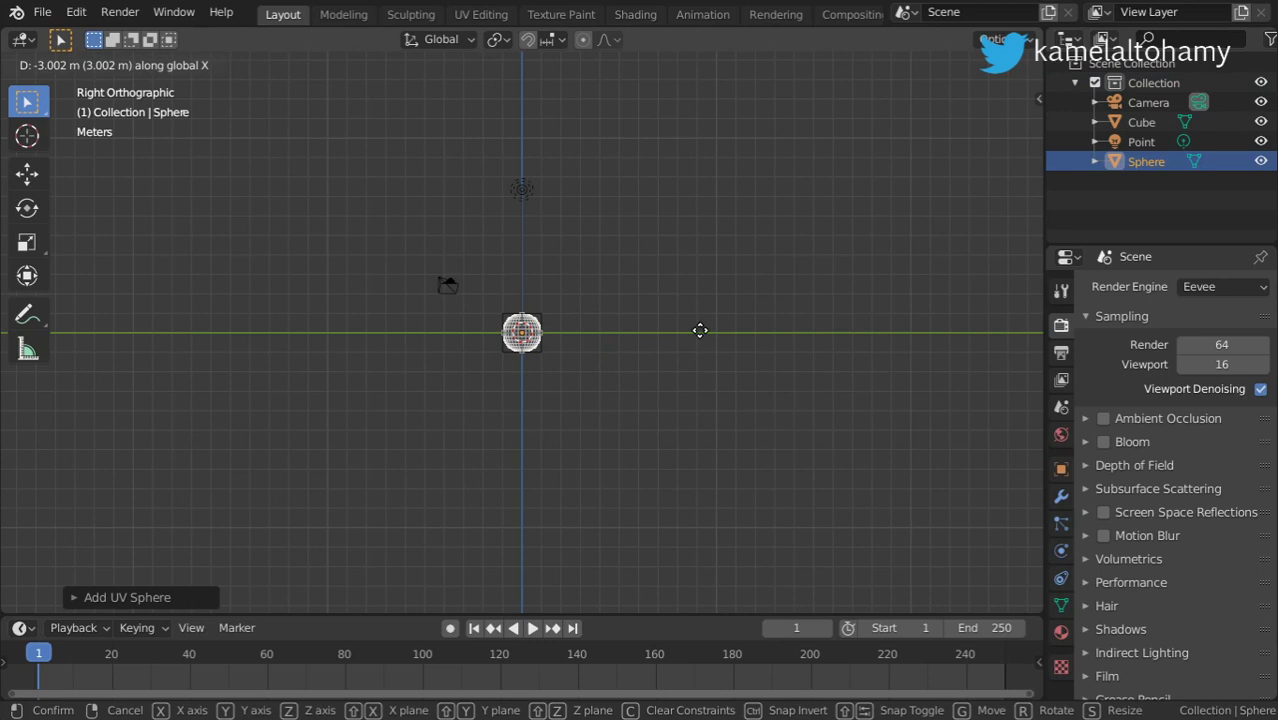
{"action": "left_click", "coordinate": [633, 338]}
{"action": "key", "text": "KP_7"}
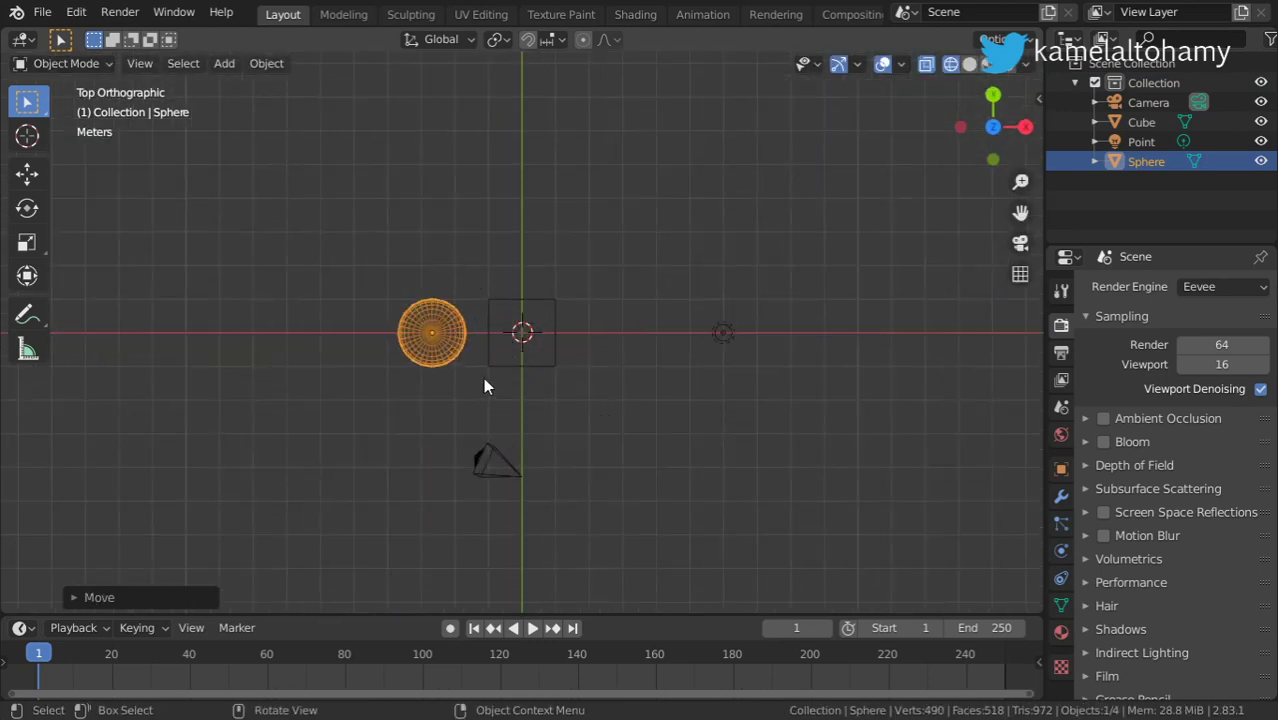
- Shift the sphere so it sits diagonally off the cube, then orbit into perspective
{"action": "key", "text": "g"}
{"action": "left_click", "coordinate": [447, 259]}
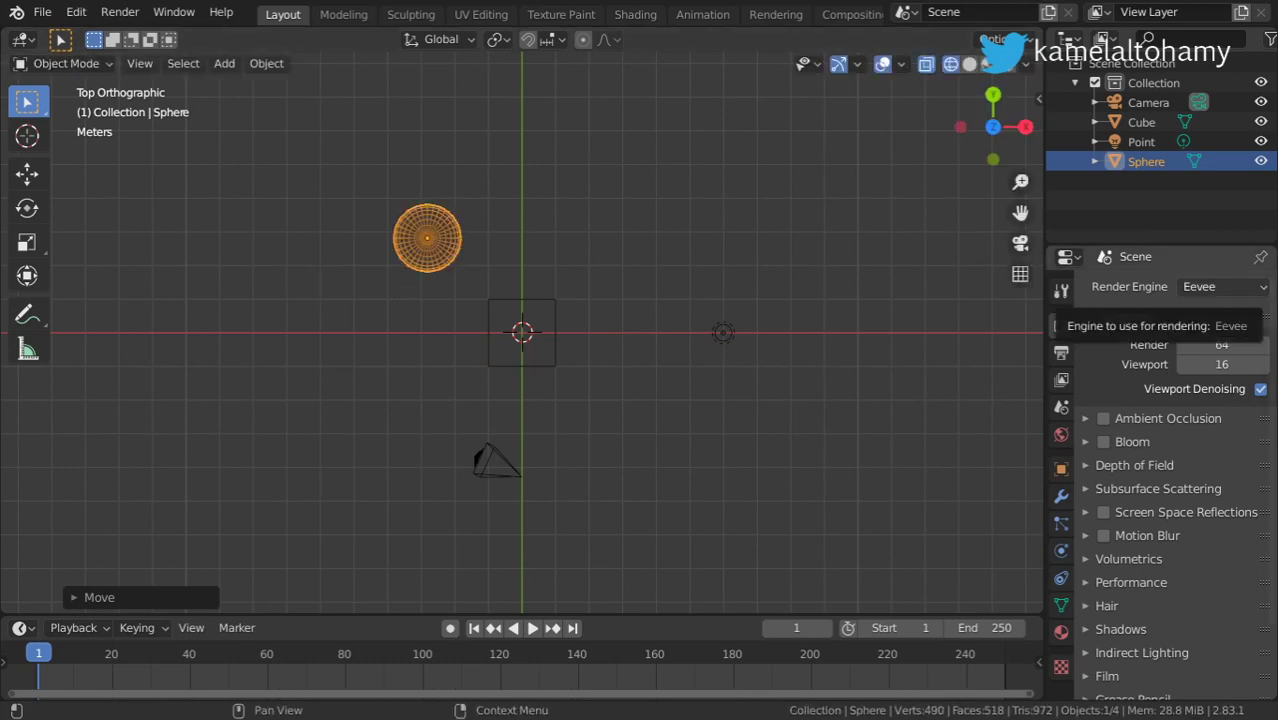
{"action": "middle_click_drag", "start_coordinate": [700, 400], "coordinate": [760, 340]}
- Box-select the cube, narrow the selection back to the sphere, then select the point light
{"action": "key", "text": "b"}
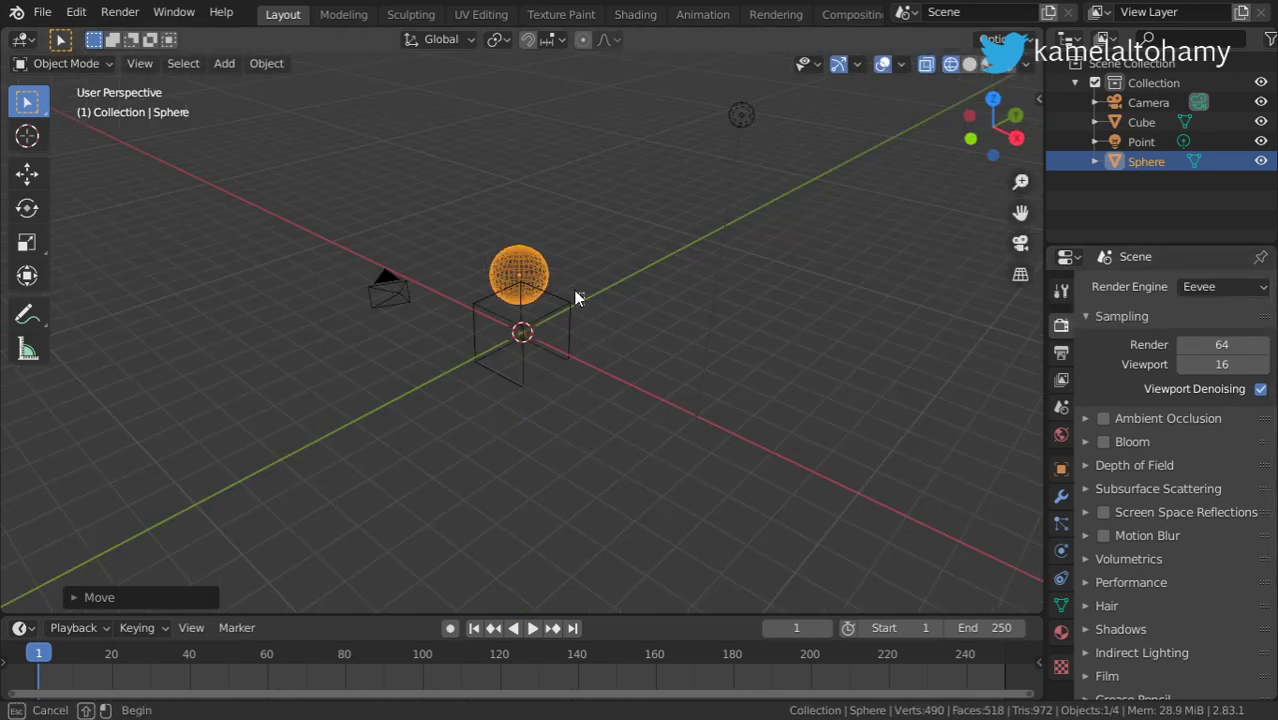
{"action": "left_click_drag", "start_coordinate": [574, 290], "coordinate": [545, 335]}
{"action": "middle_click_drag", "start_coordinate": [621, 311], "coordinate": [545, 342]}
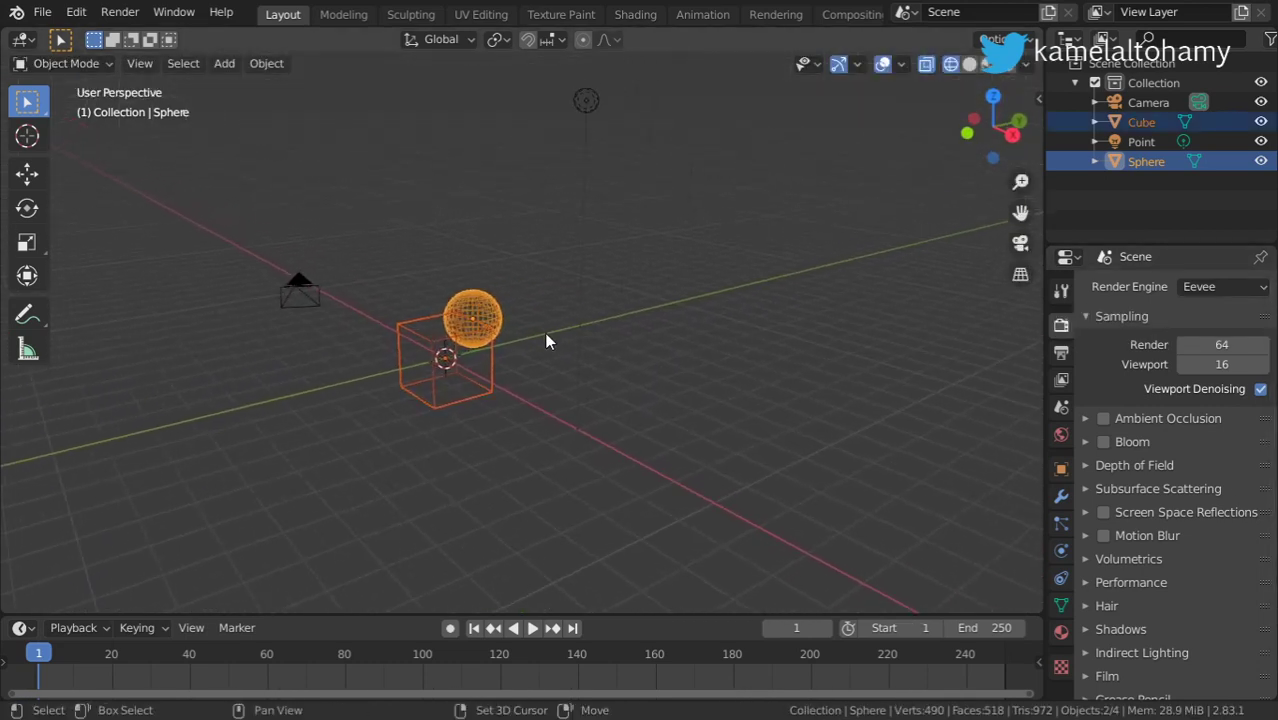
{"action": "left_click", "coordinate": [463, 345]}
{"action": "middle_click_drag", "start_coordinate": [474, 386], "coordinate": [603, 198]}
{"action": "left_click", "coordinate": [657, 124]}
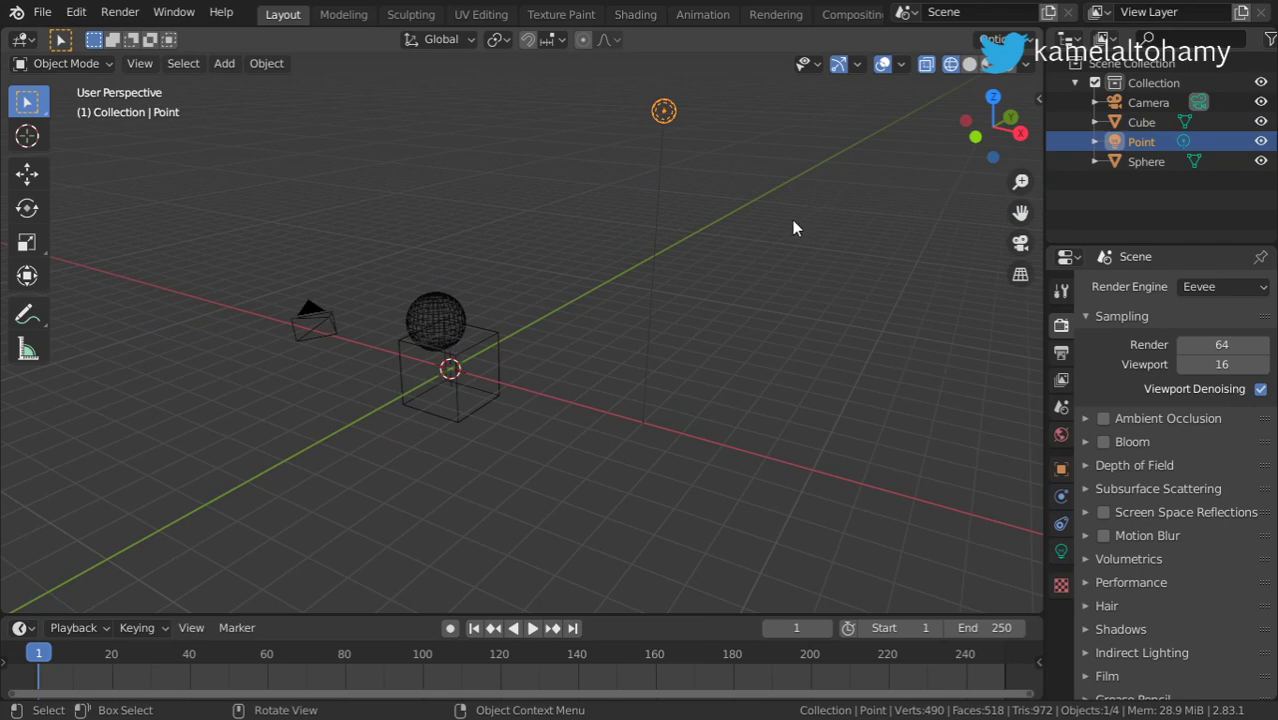
- Add a Suzanne monkey mesh and move it to the right of the cube
{"action": "key", "text": "shift+a"}
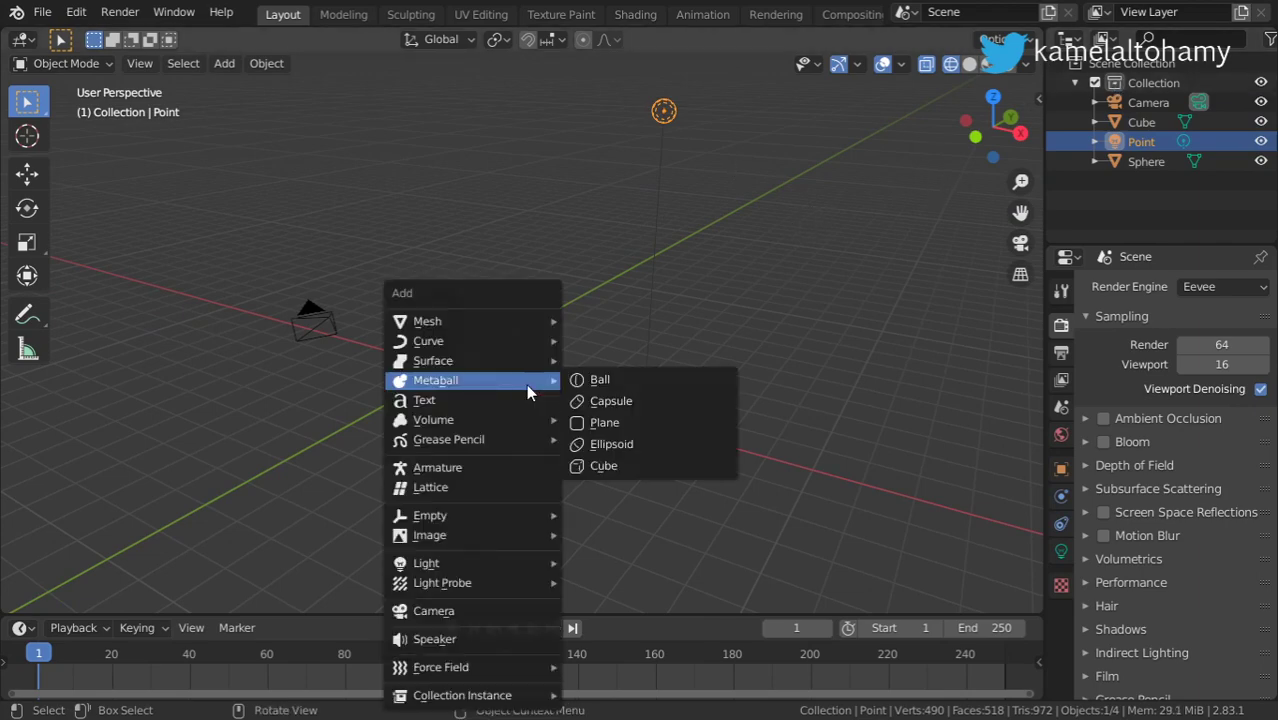
{"action": "mouse_move", "coordinate": [523, 324]}
{"action": "left_click", "coordinate": [604, 503]}
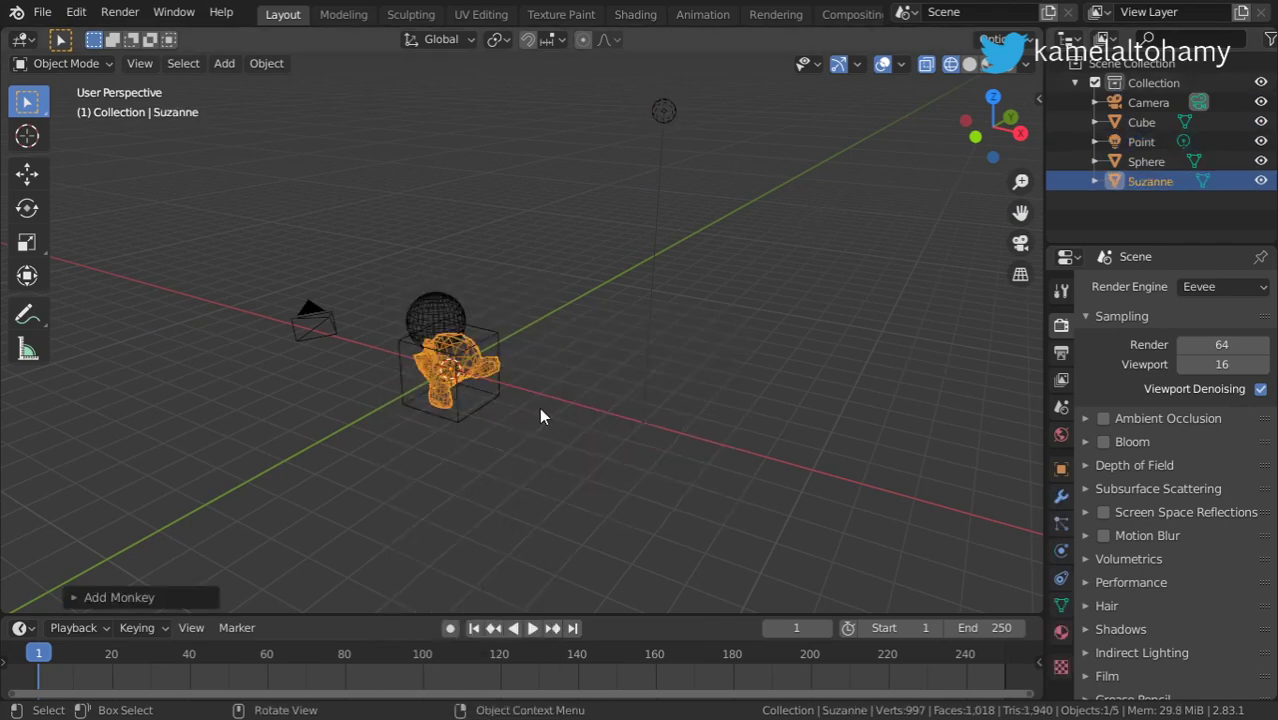
{"action": "key", "text": "g"}
{"action": "left_click", "coordinate": [716, 452]}
- Move the monkey into a new collection named 'Monkey'
{"action": "key", "text": "m"}
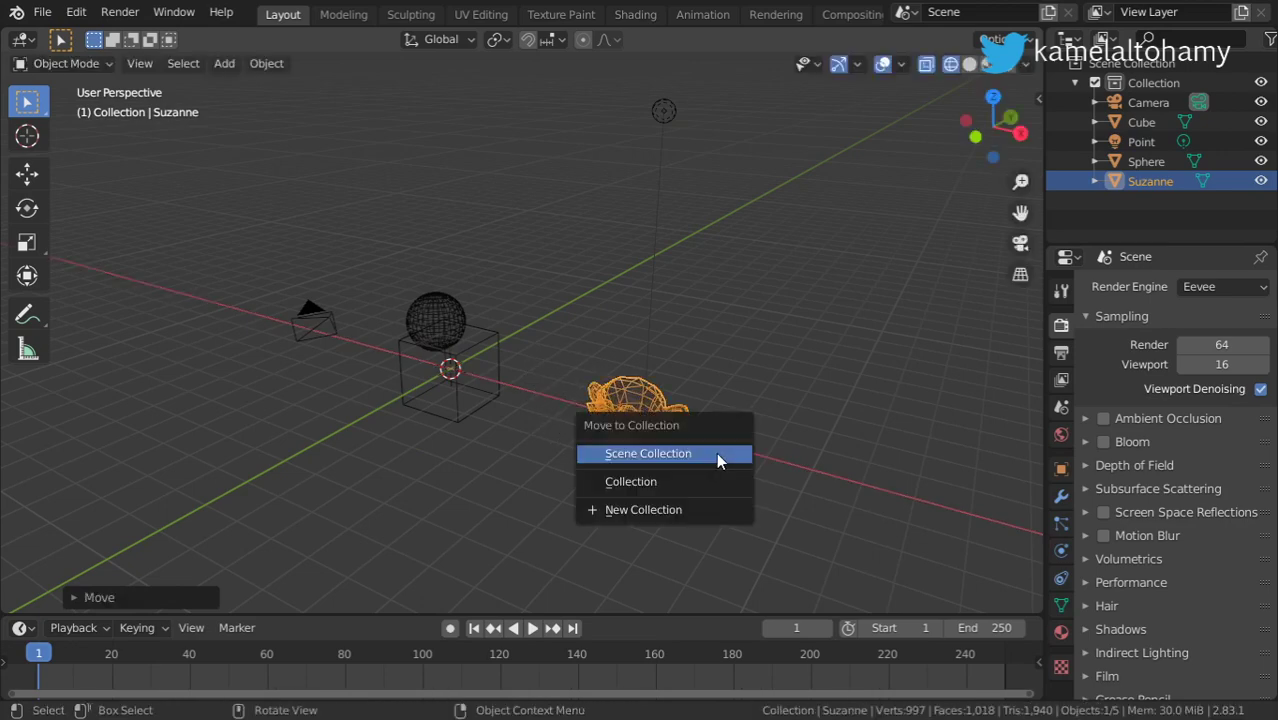
{"action": "left_click", "coordinate": [686, 506]}
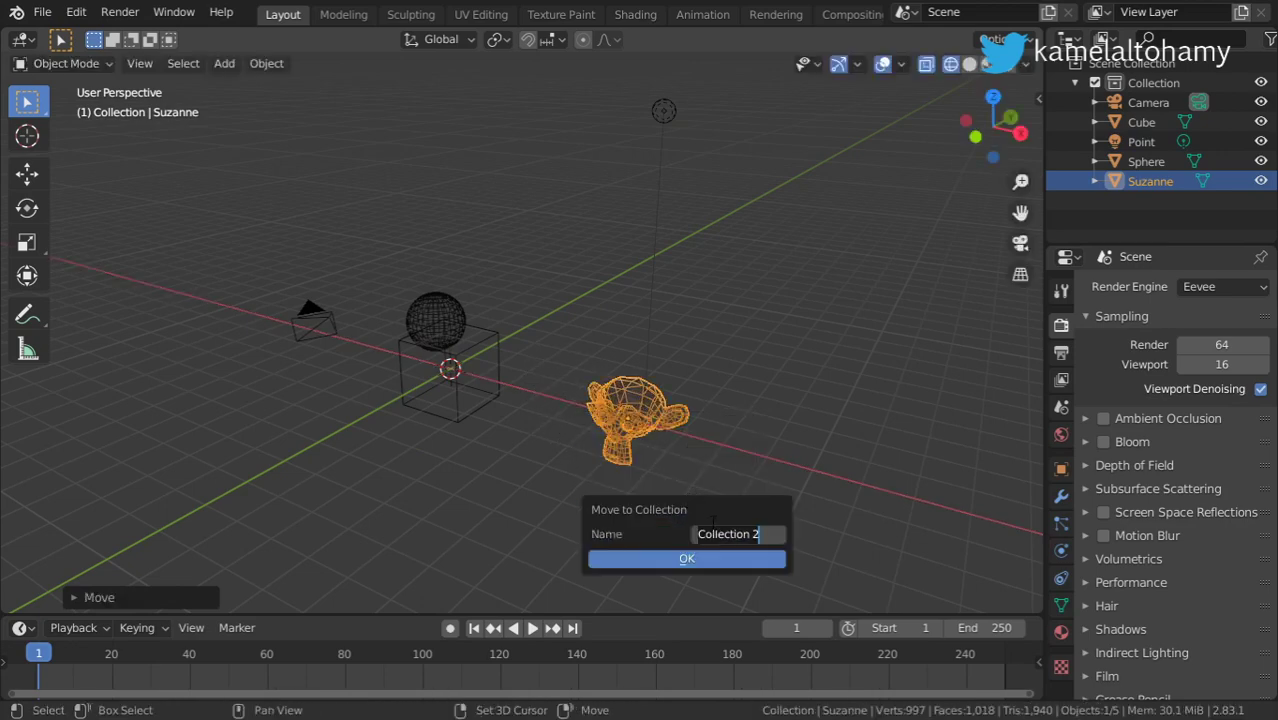
{"action": "type", "text": "Monke"}
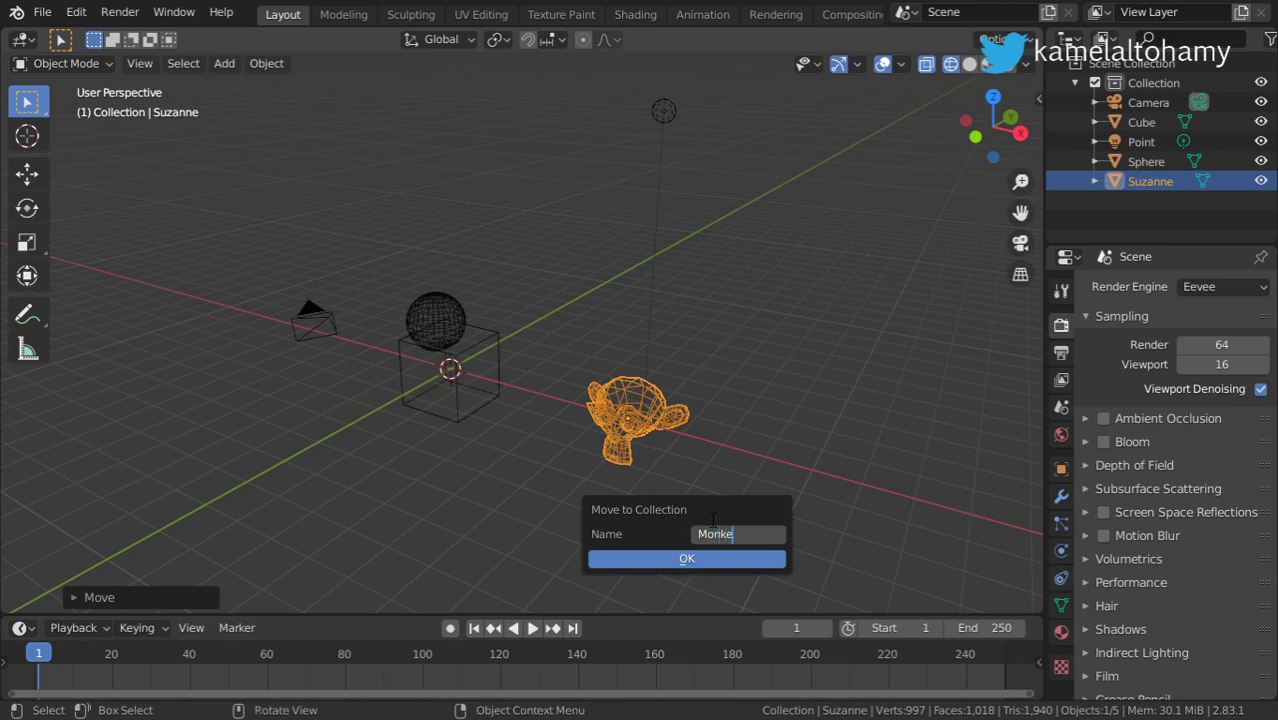
{"action": "type", "text": "y"}
{"action": "key", "text": "Return"}
{"action": "left_click", "coordinate": [723, 560]}
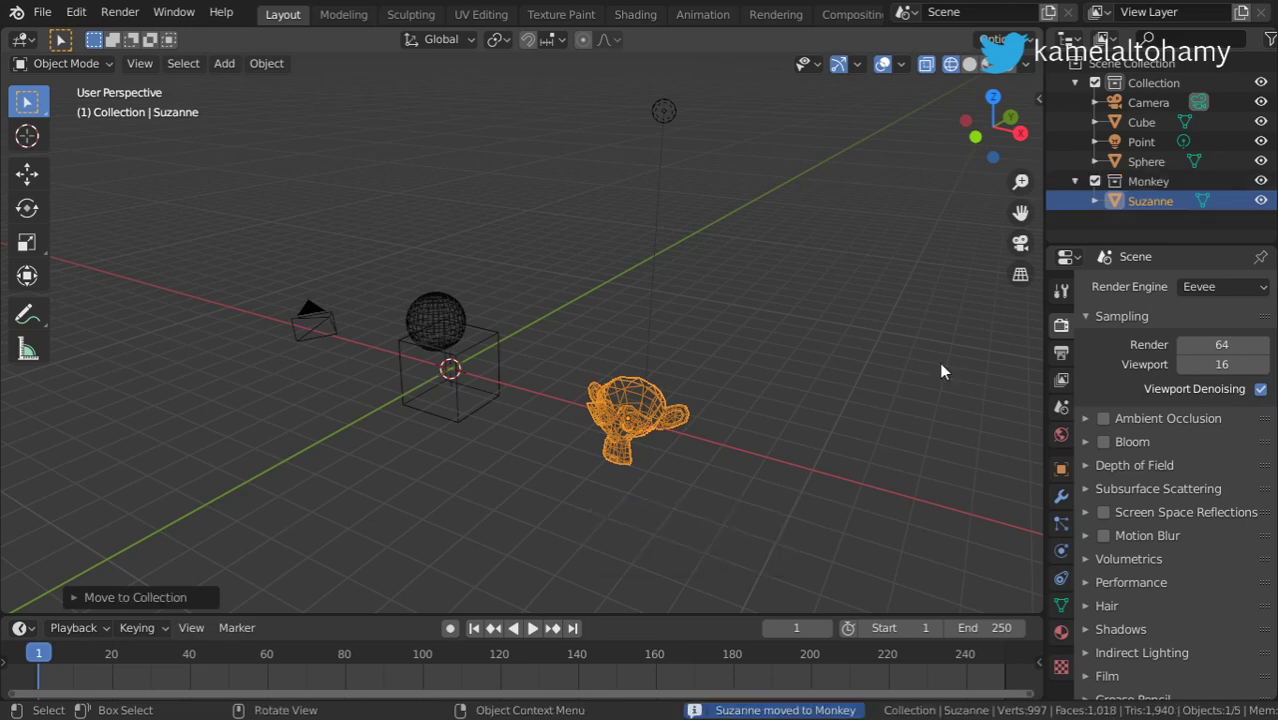
- Drag the Monkey collection into the viewport to place its first instance
{"action": "left_click", "coordinate": [1120, 183]}
{"action": "left_click_drag", "start_coordinate": [1122, 187], "coordinate": [848, 321]}
{"action": "scroll", "coordinate": [853, 376], "scroll_direction": "down", "scroll_amount": 2}
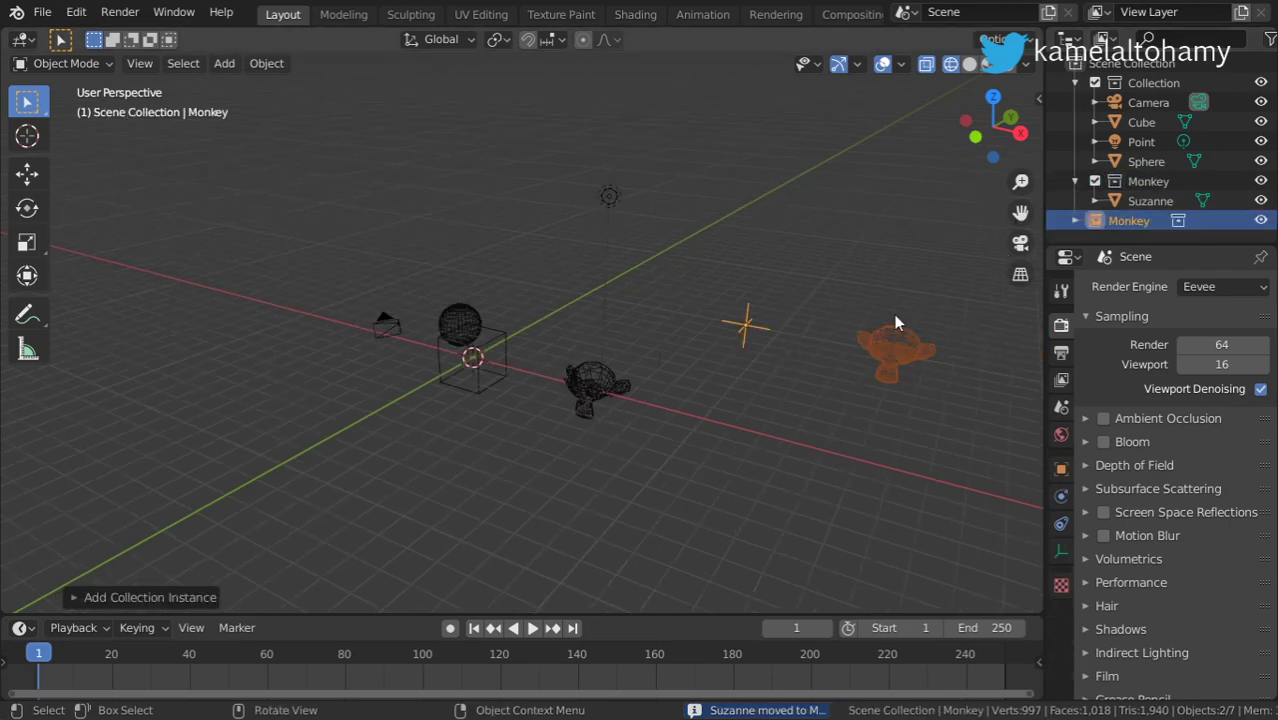
{"action": "scroll", "coordinate": [840, 365], "scroll_direction": "down", "scroll_amount": 1}
{"action": "scroll", "coordinate": [834, 368], "scroll_direction": "up", "scroll_amount": 1}
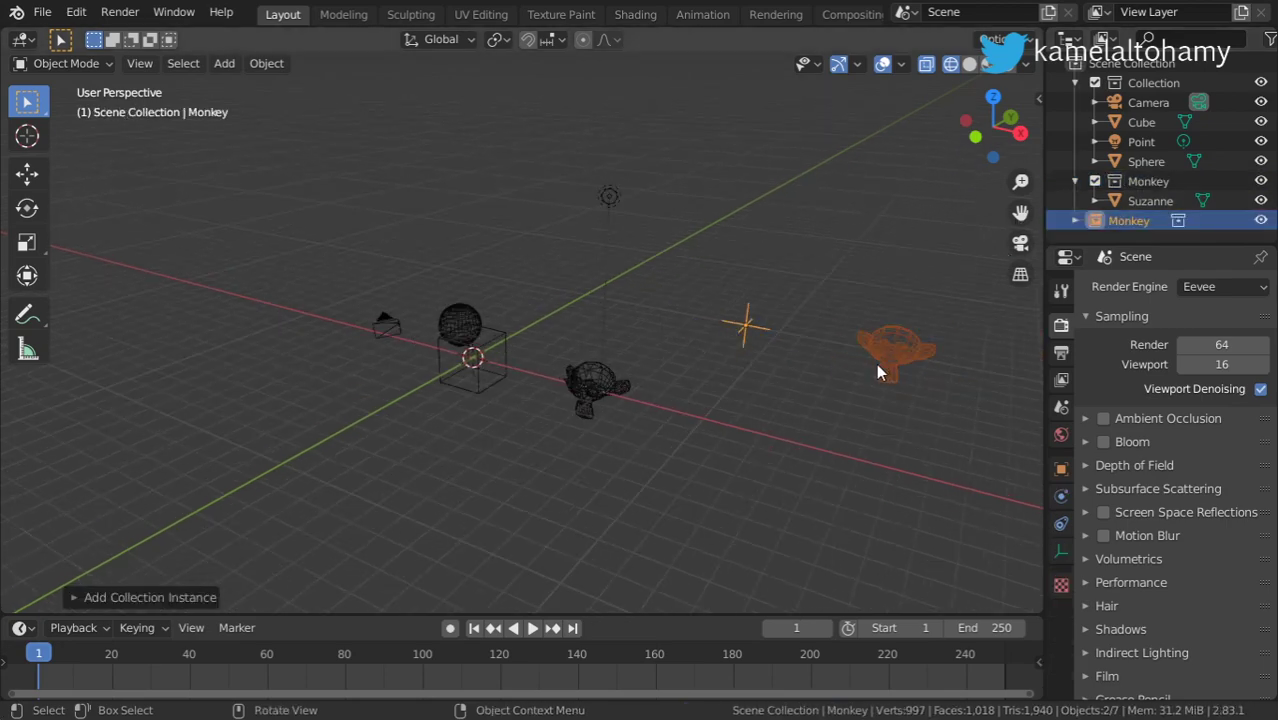
{"action": "middle_click_drag", "start_coordinate": [876, 363], "coordinate": [714, 360], "text": "shift"}
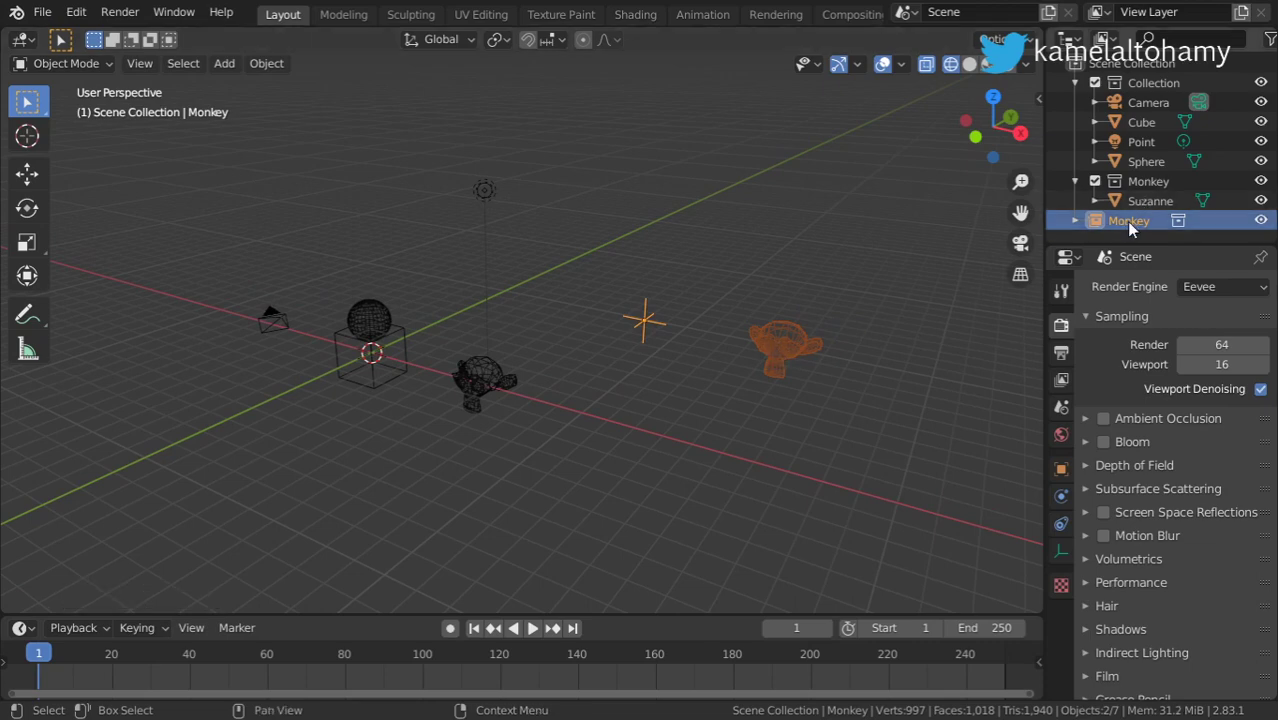
- Place two more Monkey instances, Monkey.001 and Monkey.002, then select the original Suzanne
{"action": "left_click", "coordinate": [1143, 181]}
{"action": "left_click_drag", "start_coordinate": [1143, 181], "coordinate": [814, 340]}
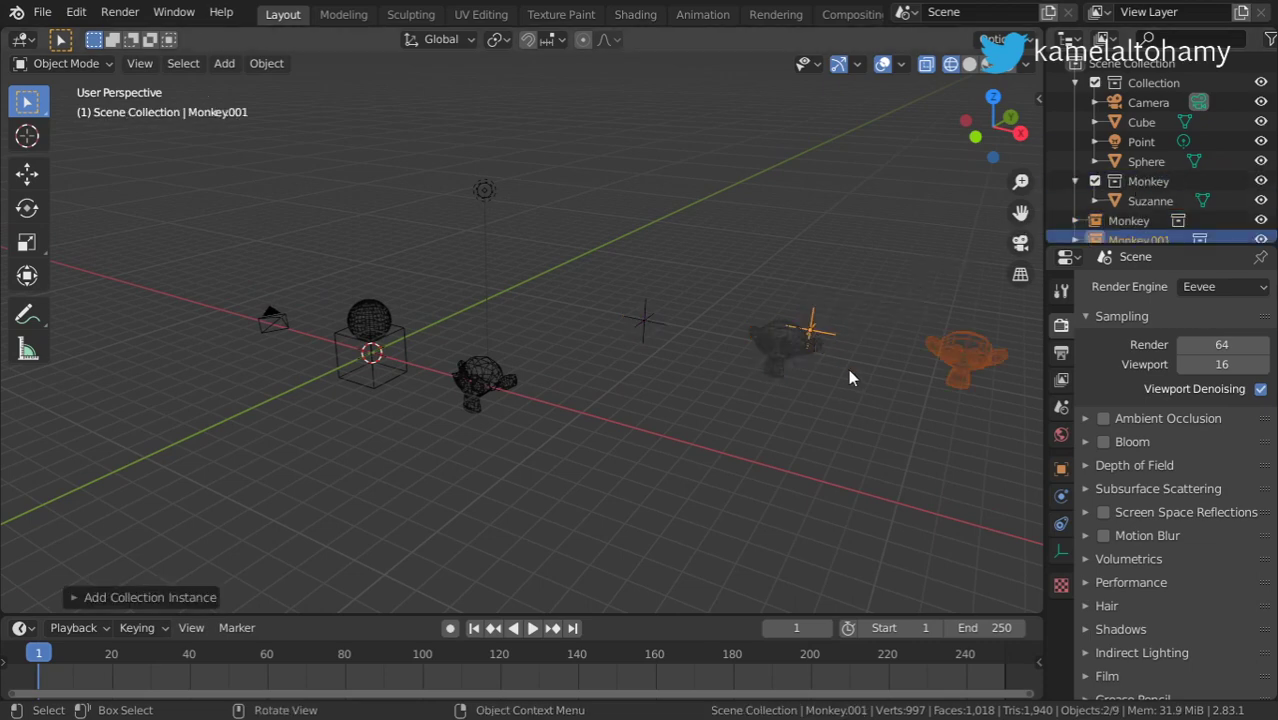
{"action": "scroll", "coordinate": [840, 368], "scroll_direction": "down", "scroll_amount": 1}
{"action": "scroll", "coordinate": [837, 364], "scroll_direction": "up", "scroll_amount": 1}
{"action": "left_click", "coordinate": [1144, 181]}
{"action": "left_click_drag", "start_coordinate": [1144, 181], "coordinate": [280, 418]}
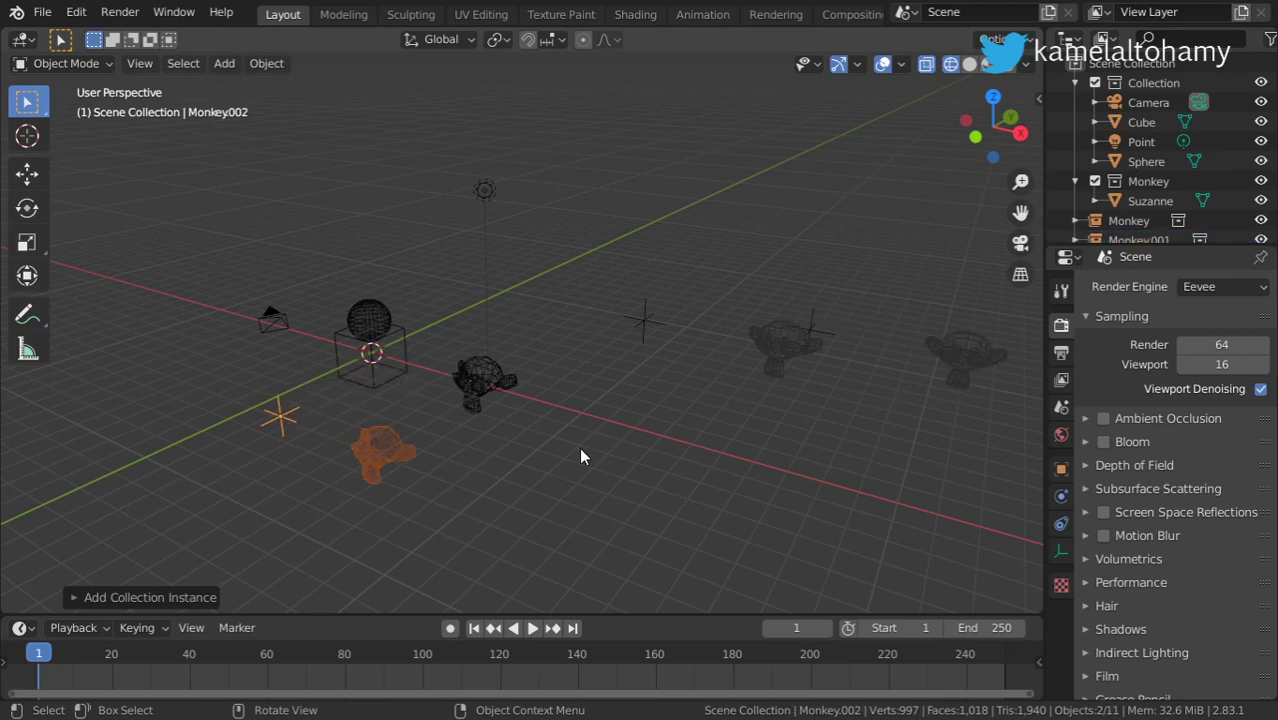
{"action": "left_click", "coordinate": [465, 373]}
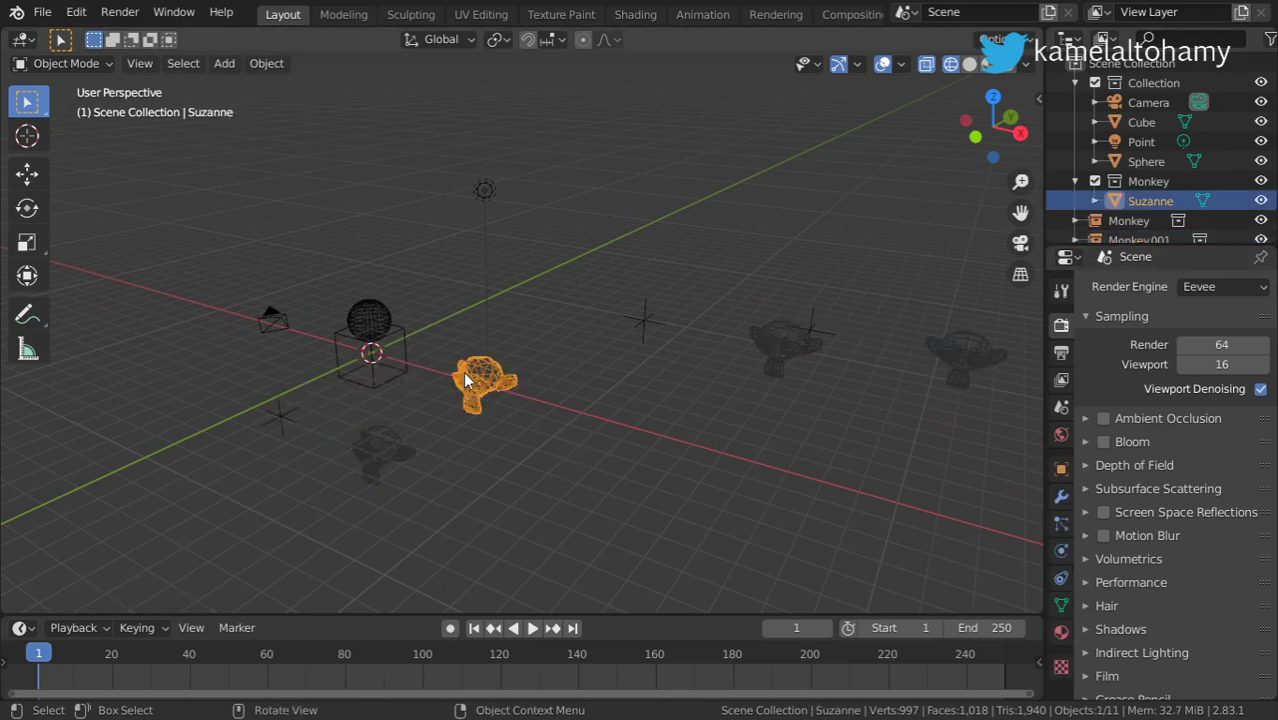
{"action": "scroll", "coordinate": [480, 379], "scroll_direction": "up", "scroll_amount": 2}
- Add a lattice on Suzanne and put it into the Monkey collection
{"action": "key", "text": "shift+a"}
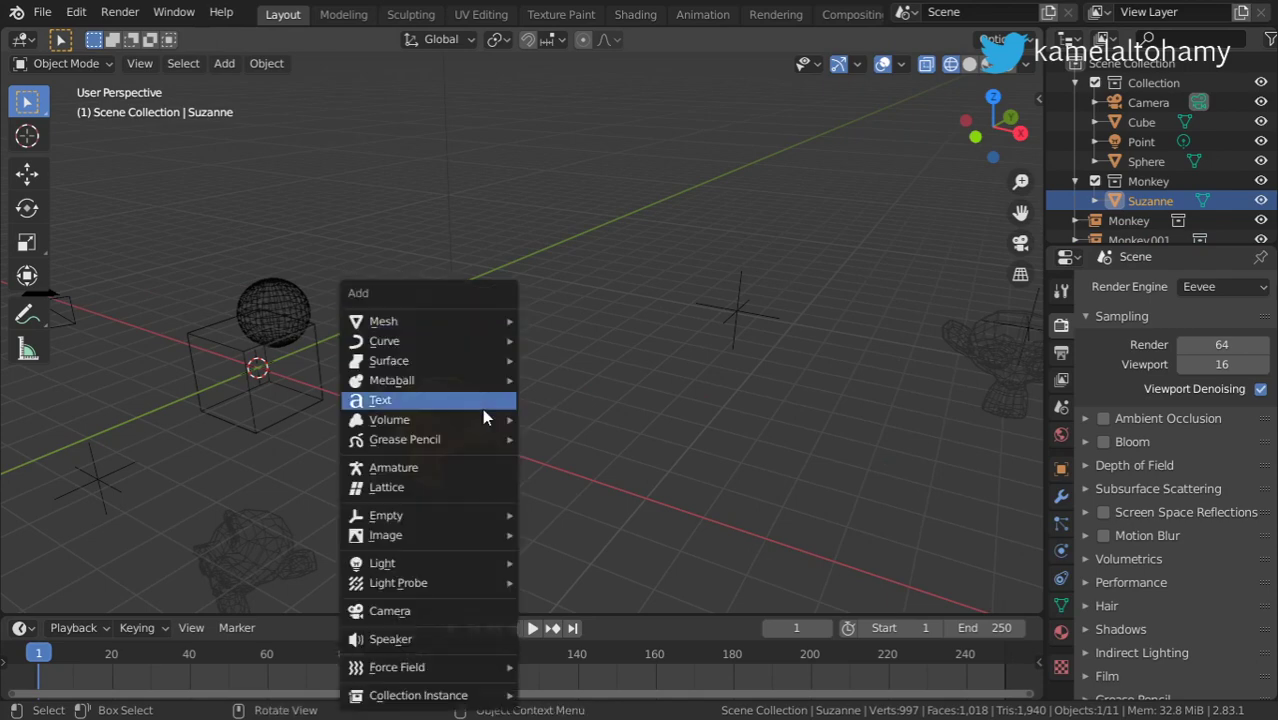
{"action": "left_click", "coordinate": [438, 487]}
{"action": "key", "text": "g"}
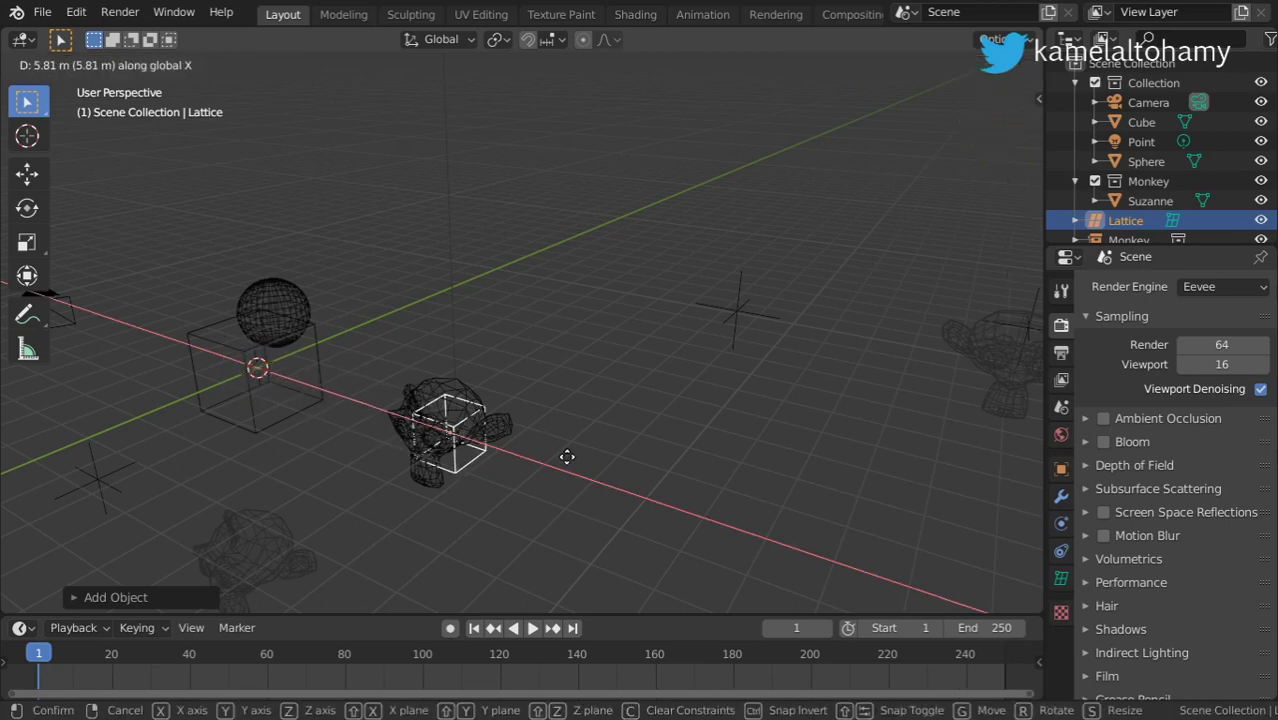
{"action": "left_click", "coordinate": [542, 436]}
{"action": "key", "text": "m"}
{"action": "left_click", "coordinate": [488, 417]}
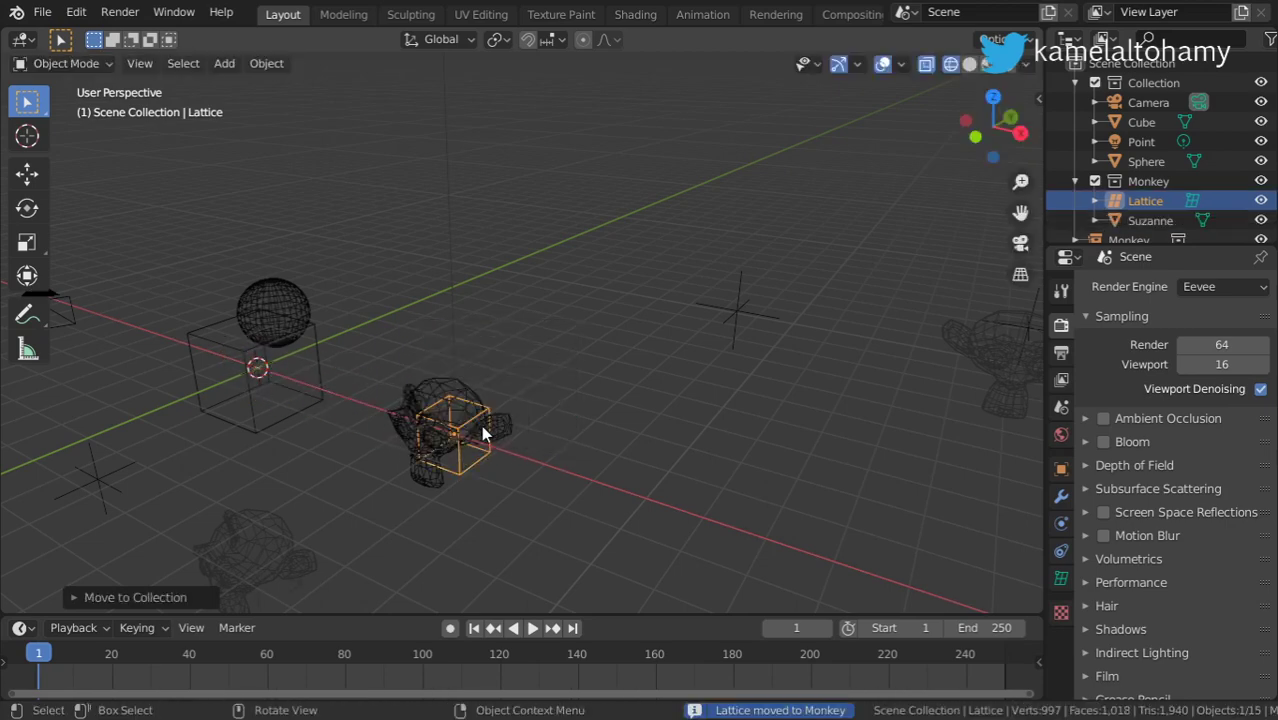
- Shift the lattice along X and scale it up around Suzanne, then select the Monkey instance
{"action": "key", "text": "g"}
{"action": "key", "text": "x"}
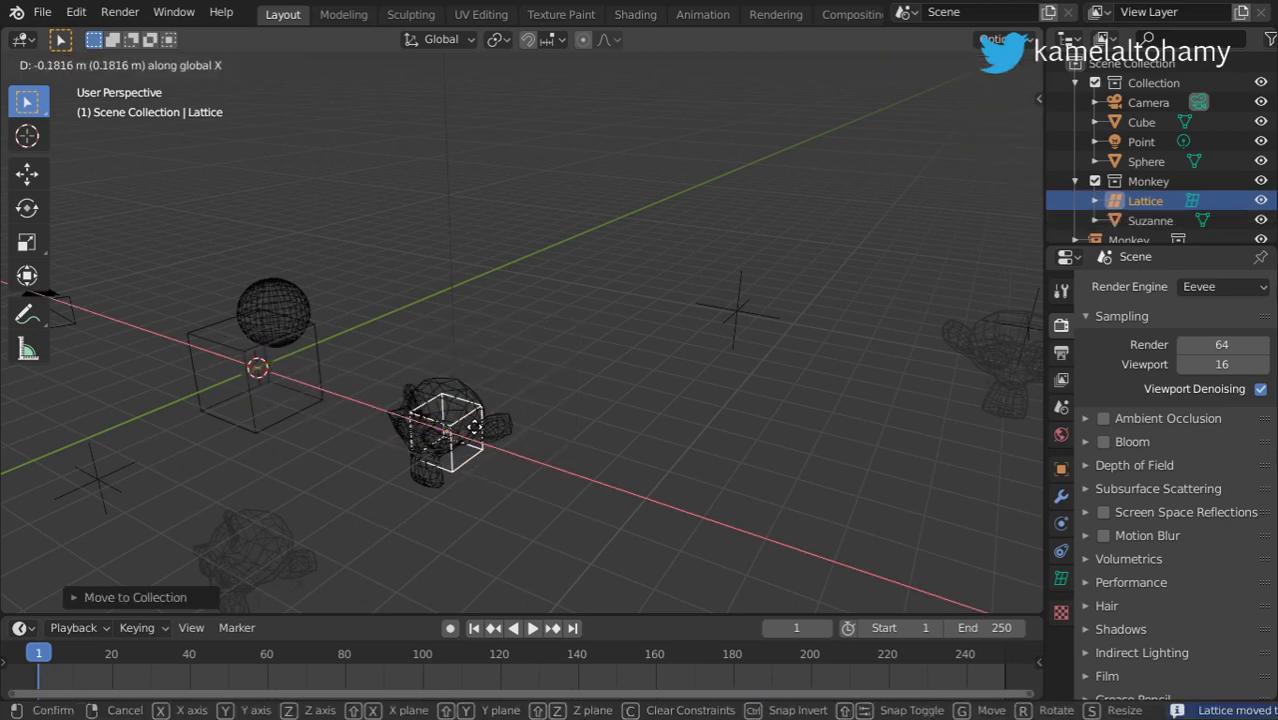
{"action": "left_click", "coordinate": [478, 428]}
{"action": "key", "text": "s"}
{"action": "left_click", "coordinate": [583, 457]}
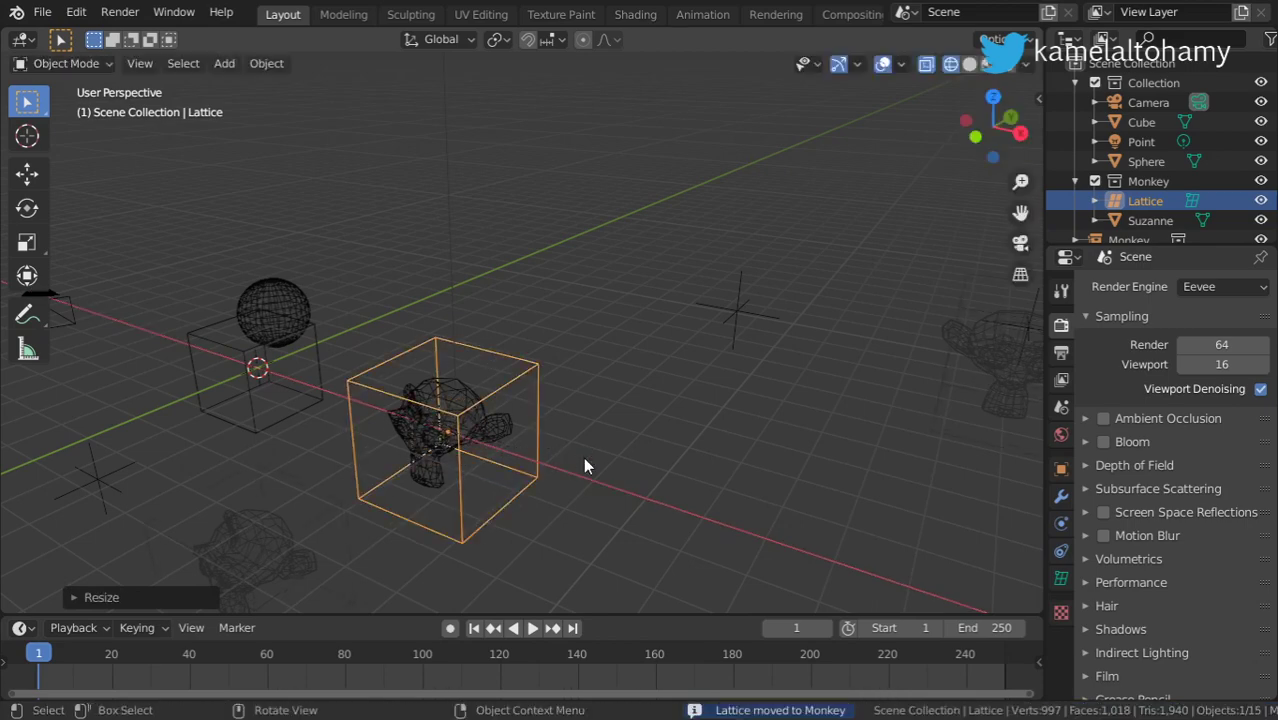
{"action": "middle_click_drag", "start_coordinate": [583, 457], "coordinate": [559, 424]}
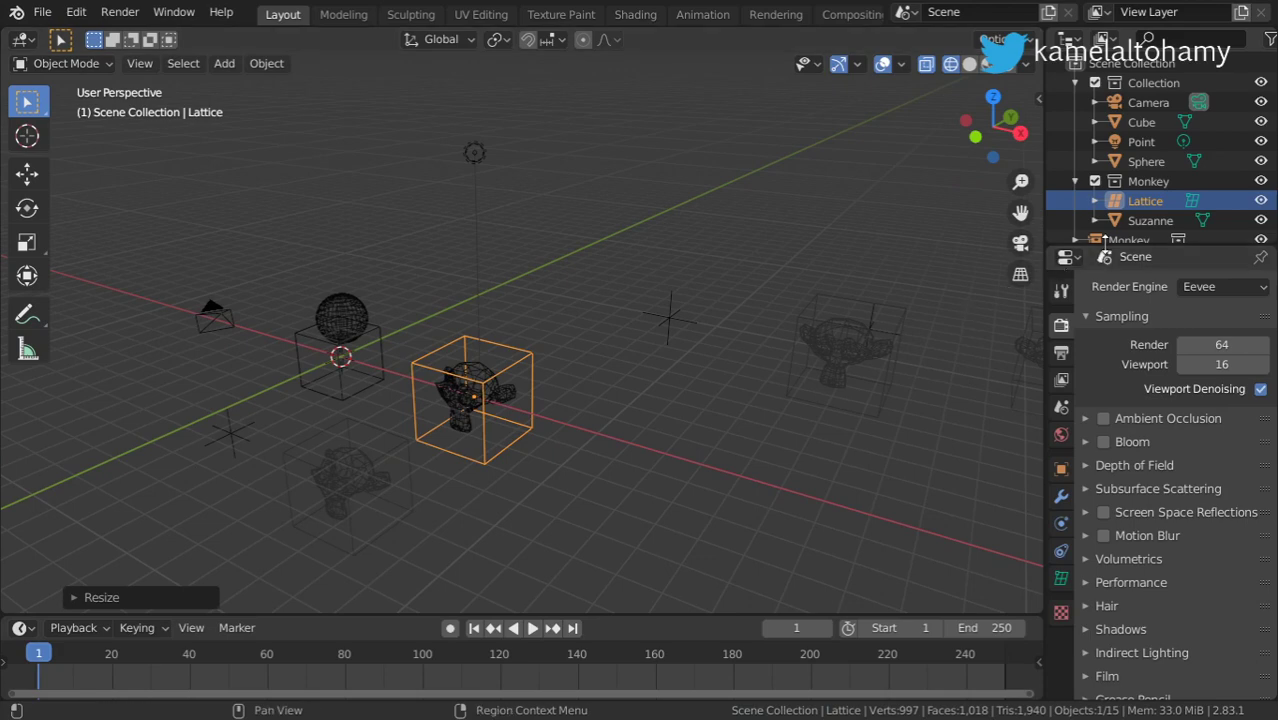
{"action": "left_click_drag", "start_coordinate": [1104, 247], "coordinate": [1104, 392]}
{"action": "left_click", "coordinate": [1131, 242]}
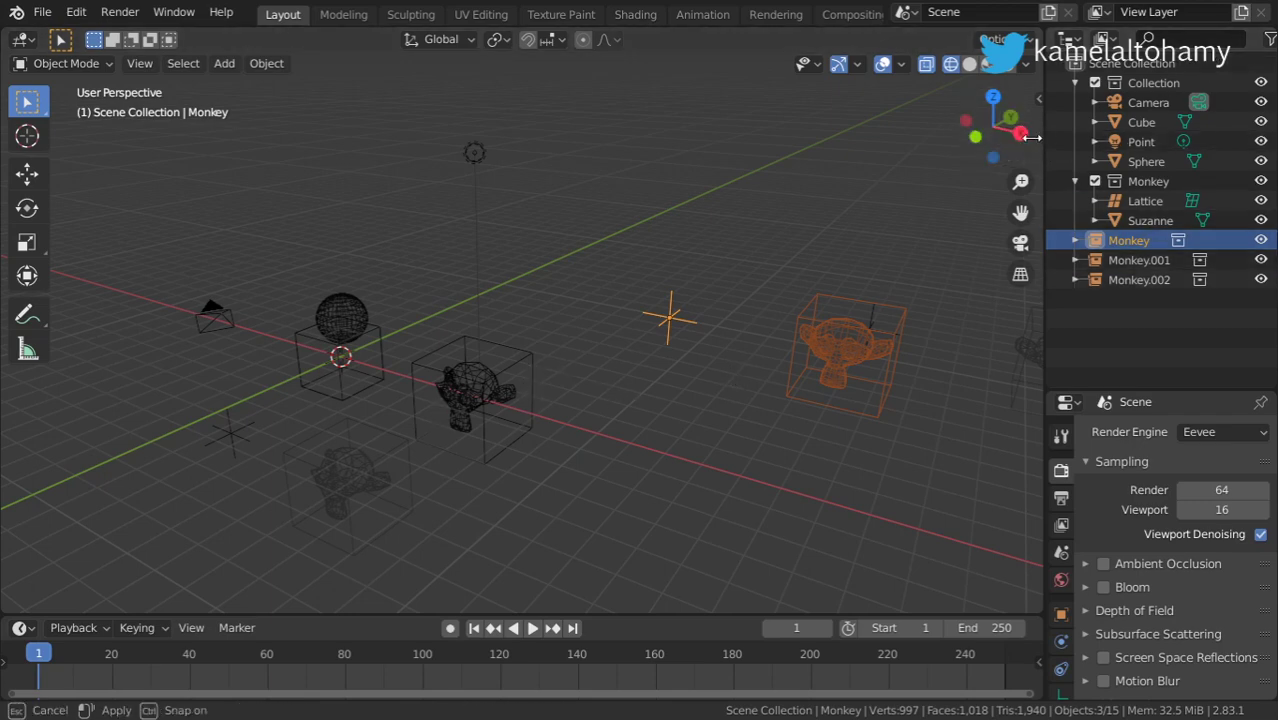
{"action": "left_click_drag", "start_coordinate": [1046, 148], "coordinate": [986, 148]}
- Show the viewport-disable and render columns in the Outliner, then toggle the Lattice off and back on
{"action": "left_click", "coordinate": [1225, 38]}
{"action": "left_click", "coordinate": [1149, 100]}
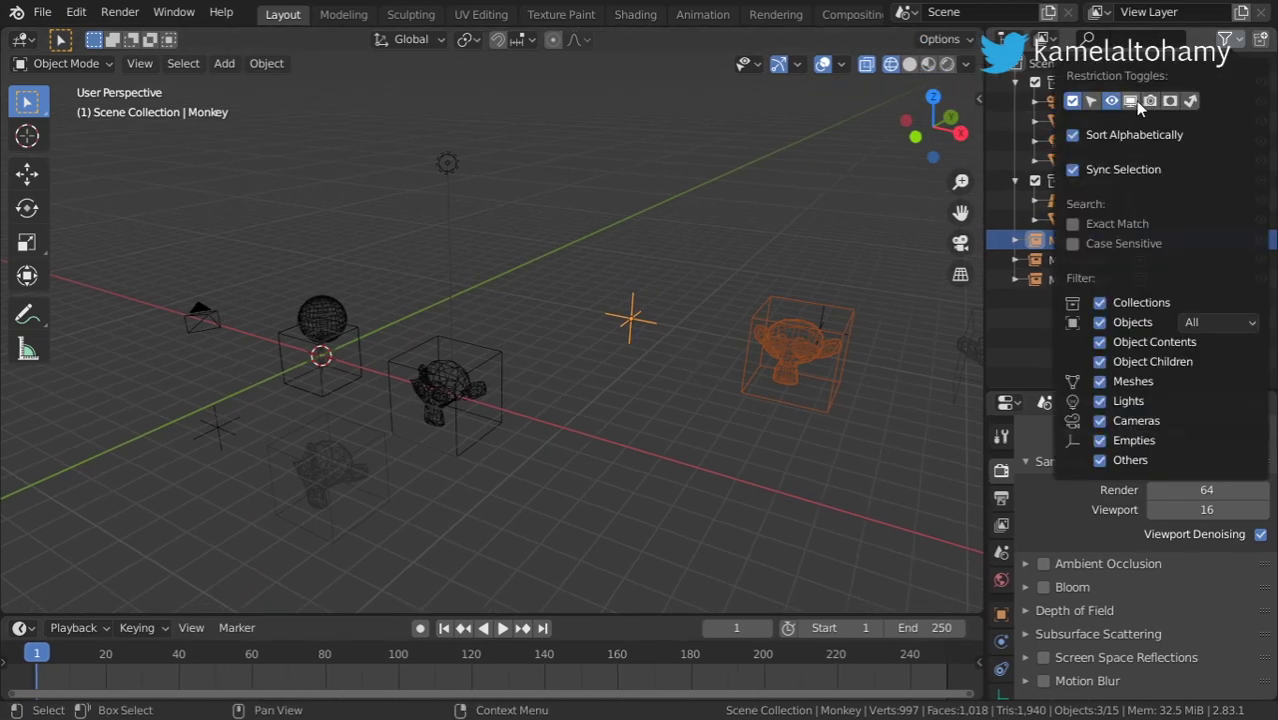
{"action": "left_click", "coordinate": [1130, 100]}
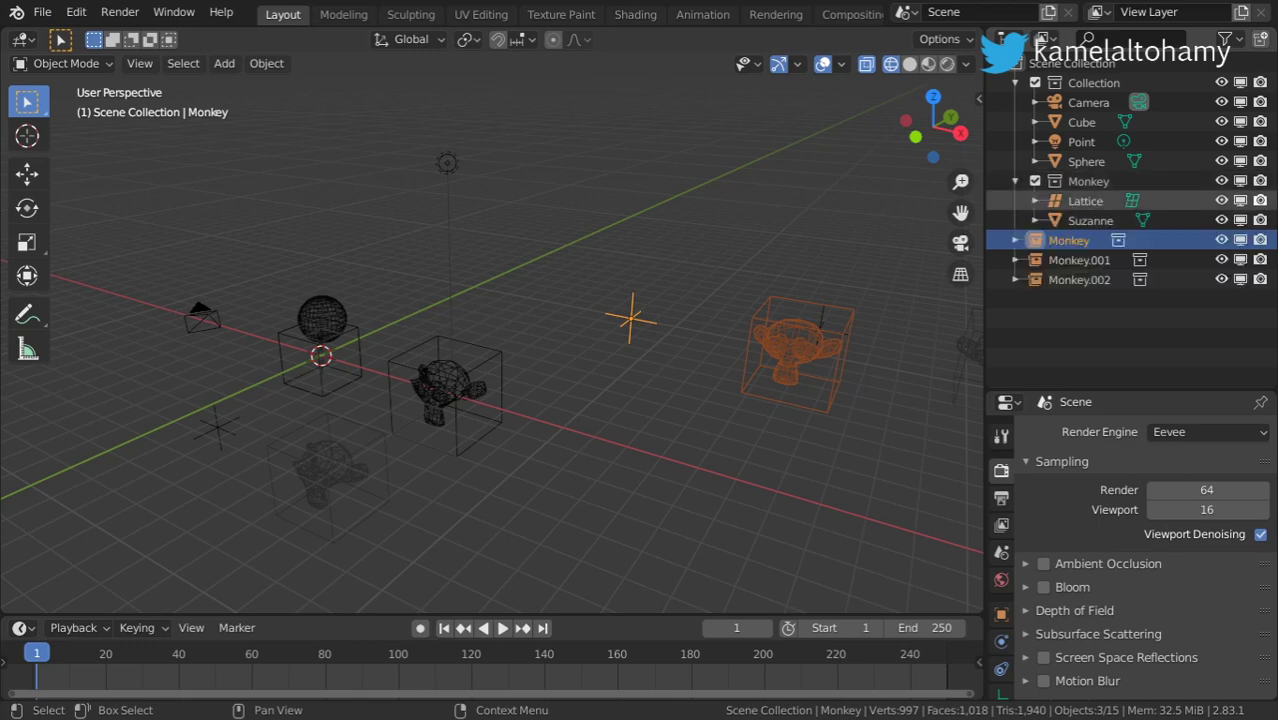
{"action": "left_click", "coordinate": [1239, 201]}
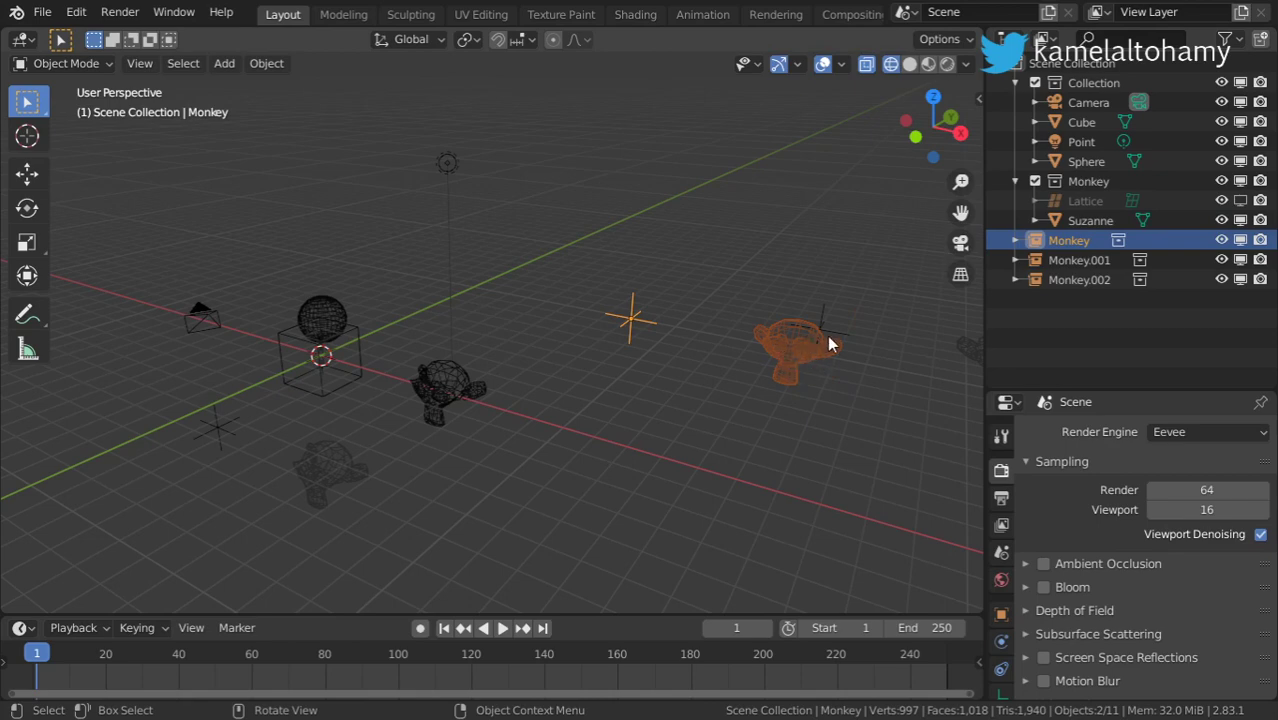
{"action": "left_click", "coordinate": [1241, 201]}
- Select the three Monkey instances: Monkey, Monkey.001 and Monkey.002
{"action": "left_click", "coordinate": [1079, 280], "text": "shift"}
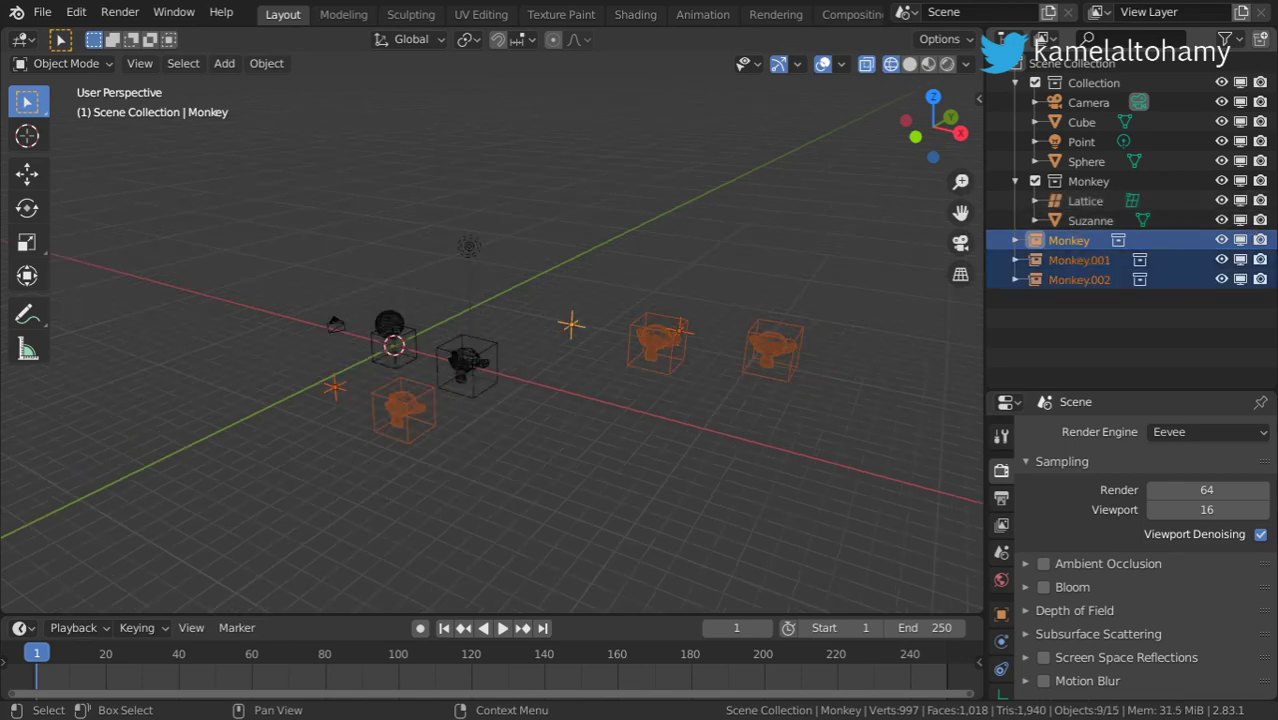
{"action": "left_click", "coordinate": [605, 380]}
{"action": "left_click", "coordinate": [1070, 260]}
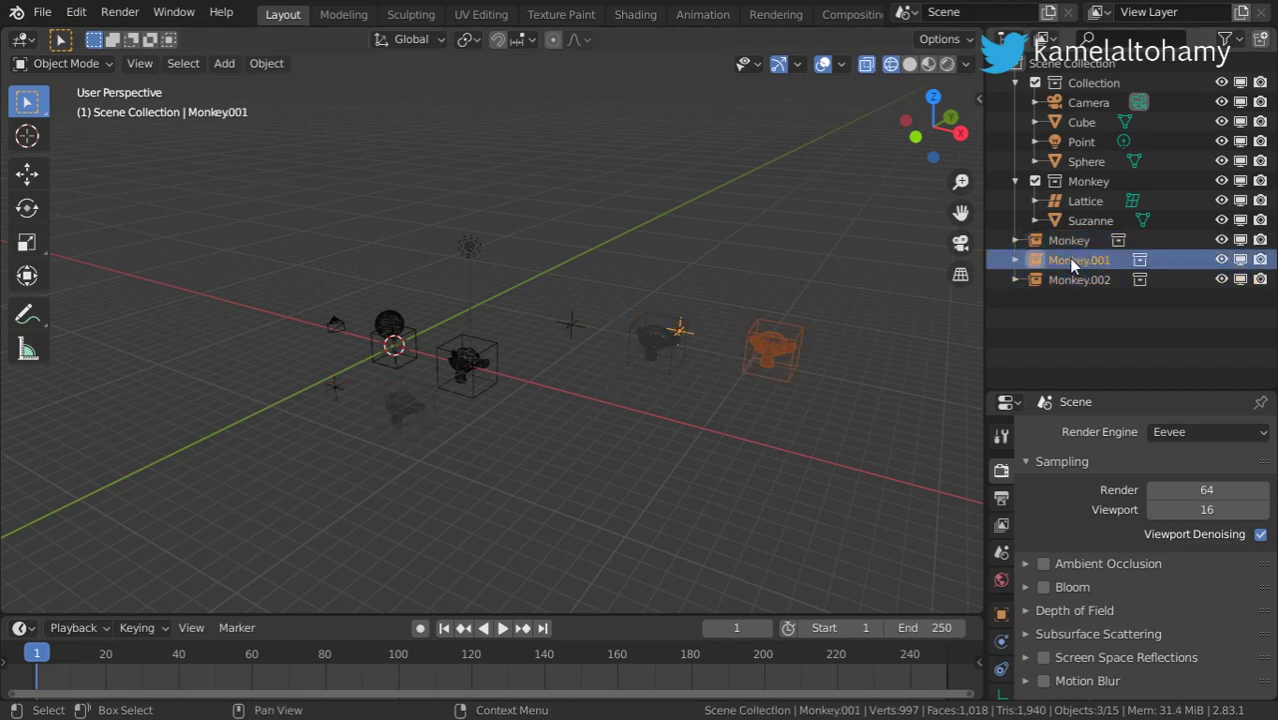
{"action": "left_click", "coordinate": [1075, 280], "text": "shift"}
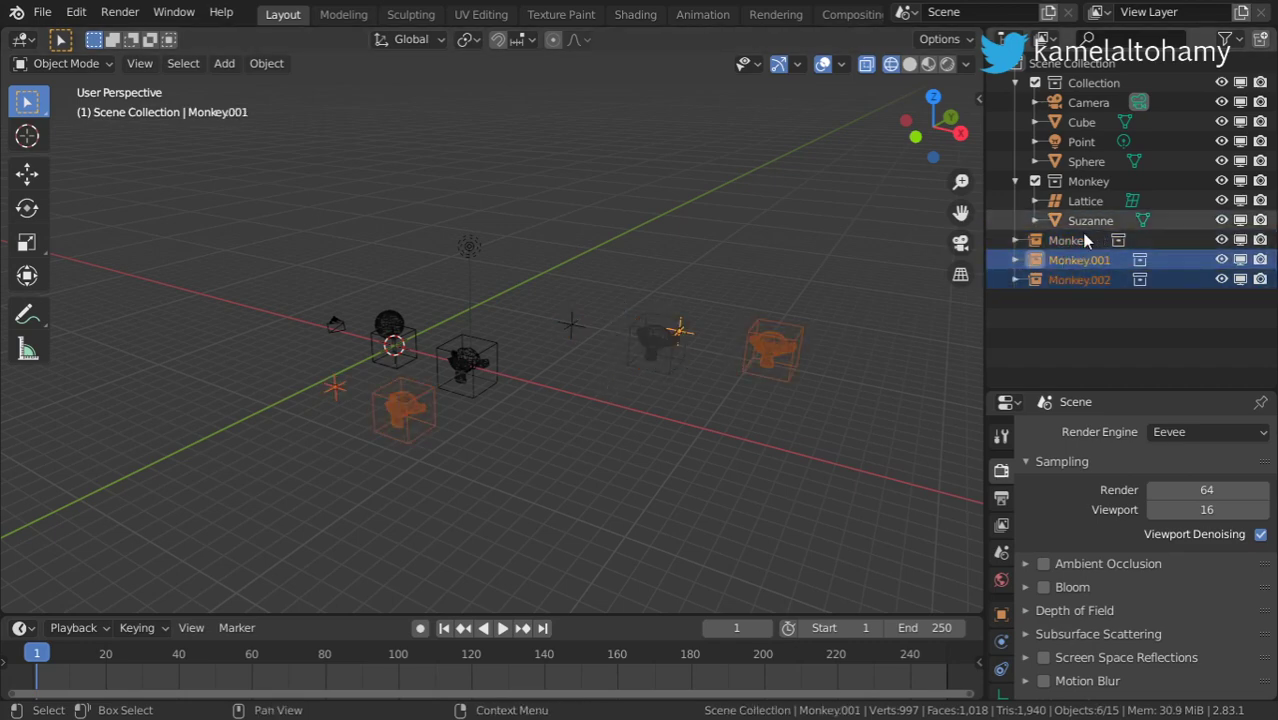
{"action": "left_click", "coordinate": [1072, 243]}
{"action": "left_click", "coordinate": [1070, 260], "text": "shift"}
{"action": "left_click", "coordinate": [1075, 280], "text": "shift"}
- Move them into a new 'Collection 3' and disable that collection's render toggle
{"action": "key", "text": "m"}
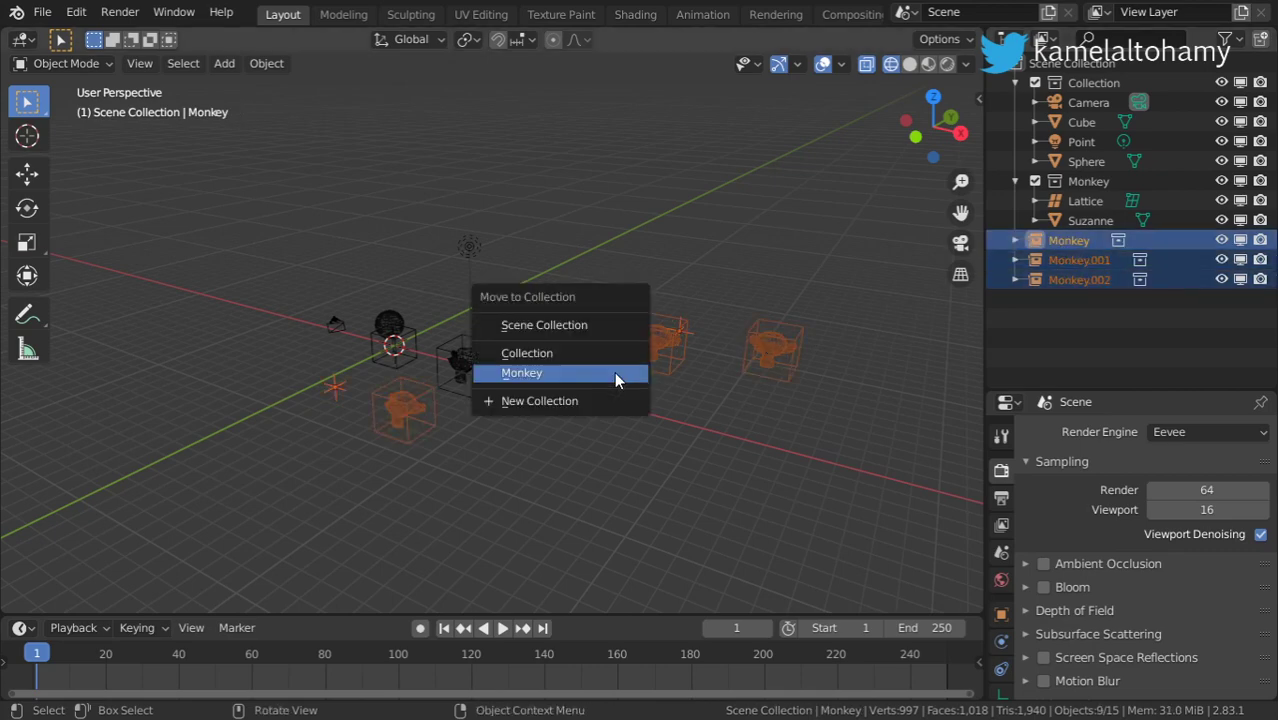
{"action": "left_click", "coordinate": [608, 400]}
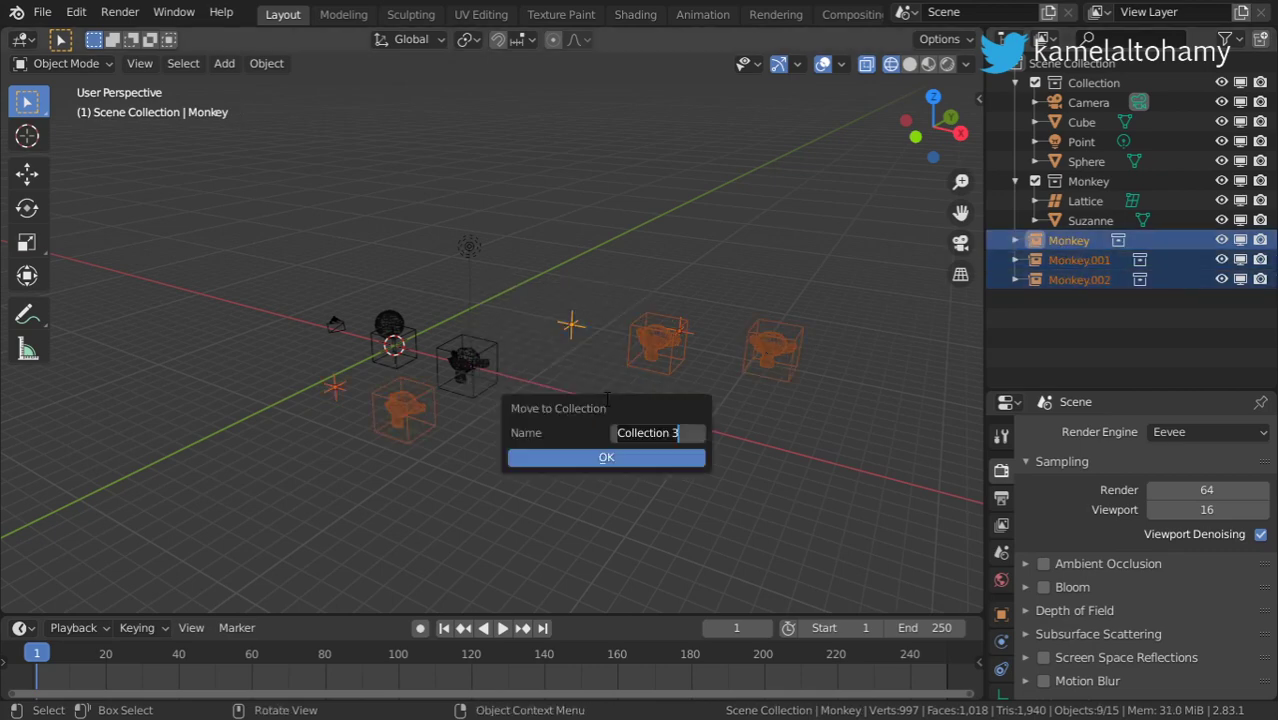
{"action": "left_click", "coordinate": [645, 455]}
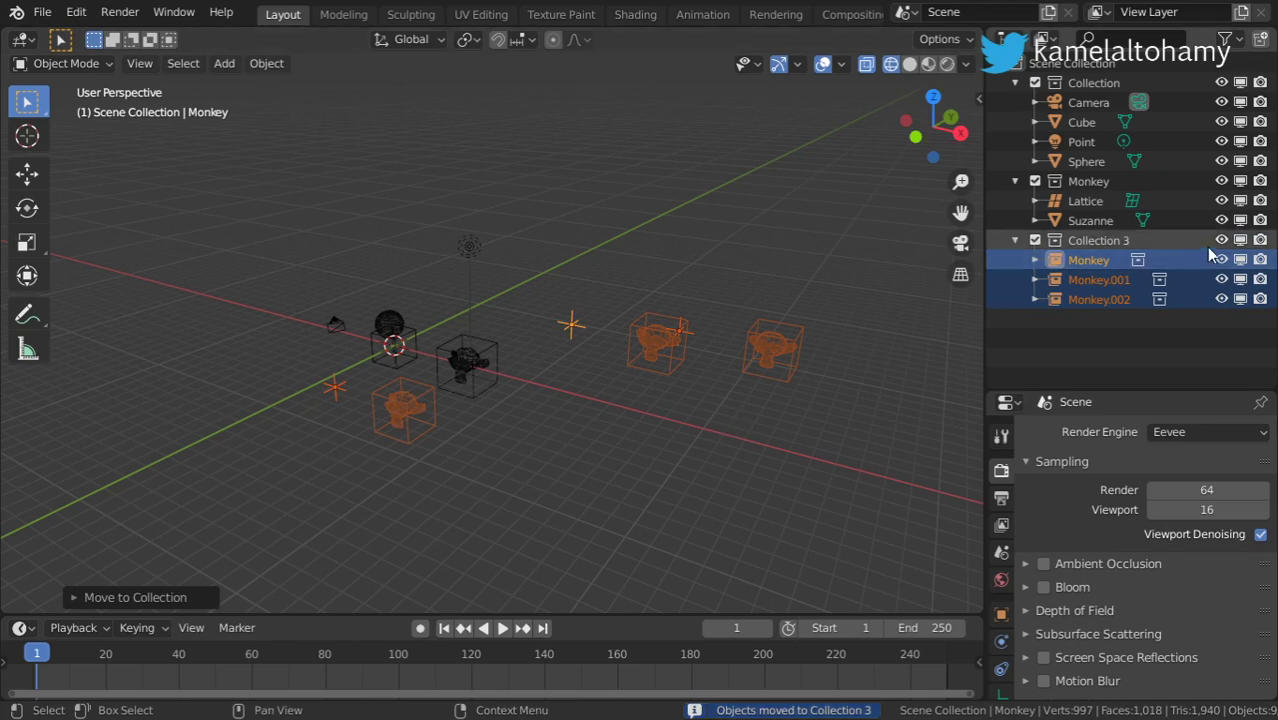
{"action": "left_click", "coordinate": [1259, 241]}
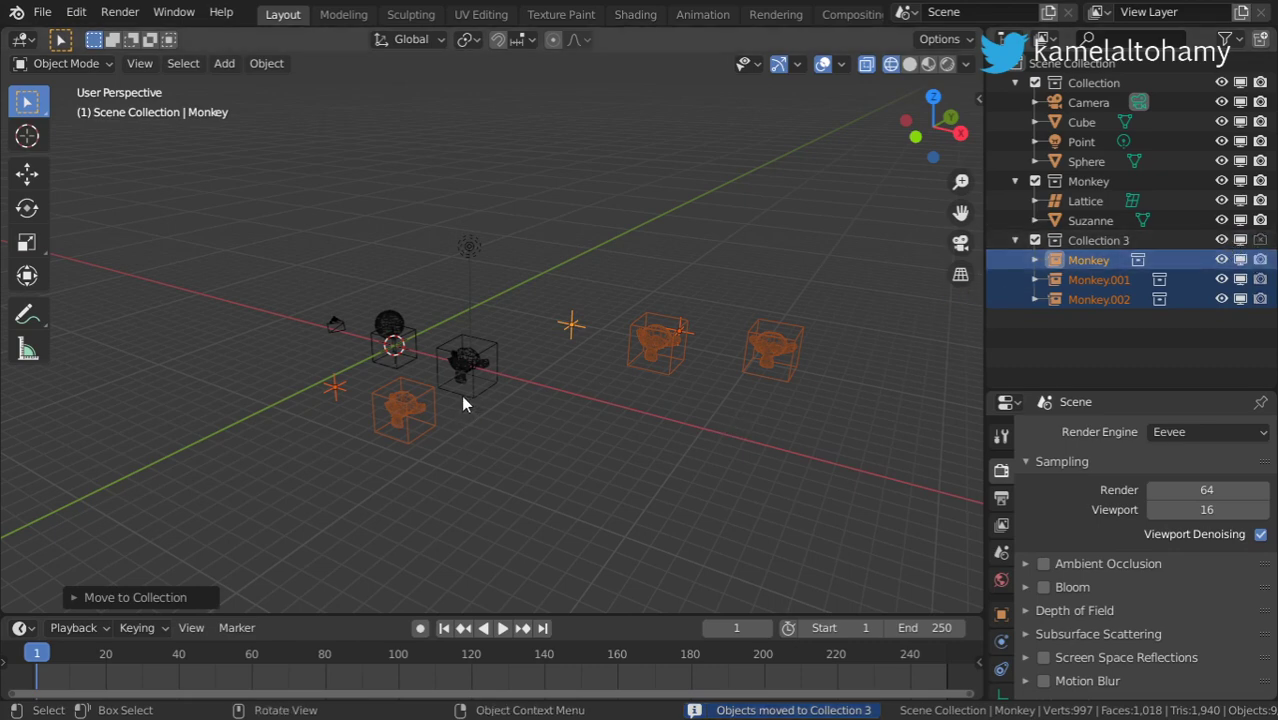
{"action": "middle_click_drag", "start_coordinate": [461, 395], "coordinate": [518, 369]}
- Close the N sidebar and look through the scene camera, panning the view left
{"action": "key", "text": "n"}
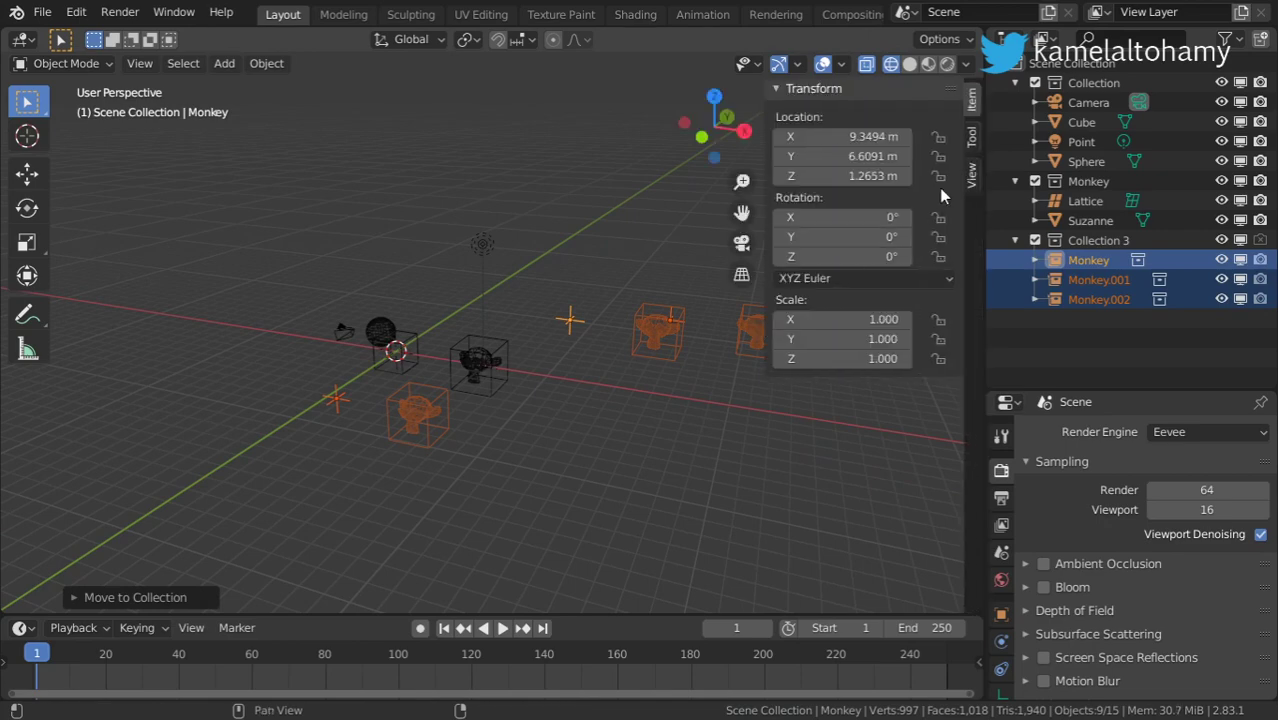
{"action": "left_click", "coordinate": [971, 175]}
{"action": "key", "text": "n"}
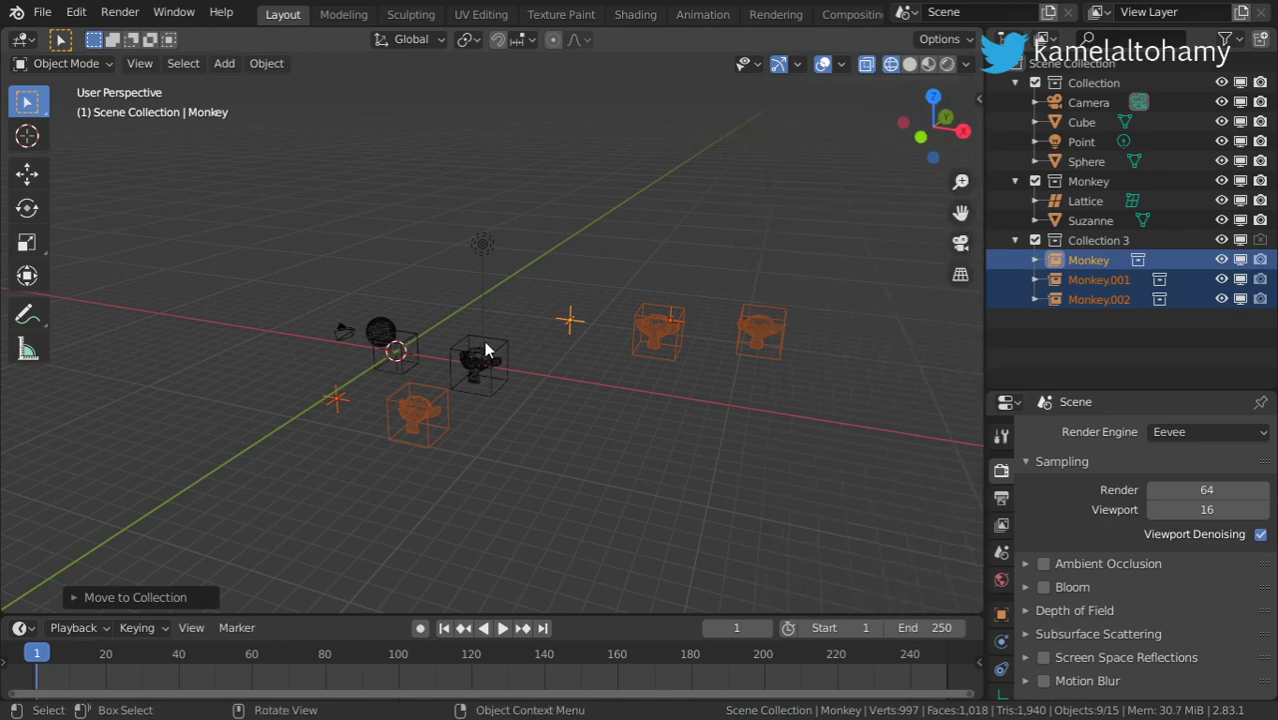
{"action": "key", "text": "KP_0"}
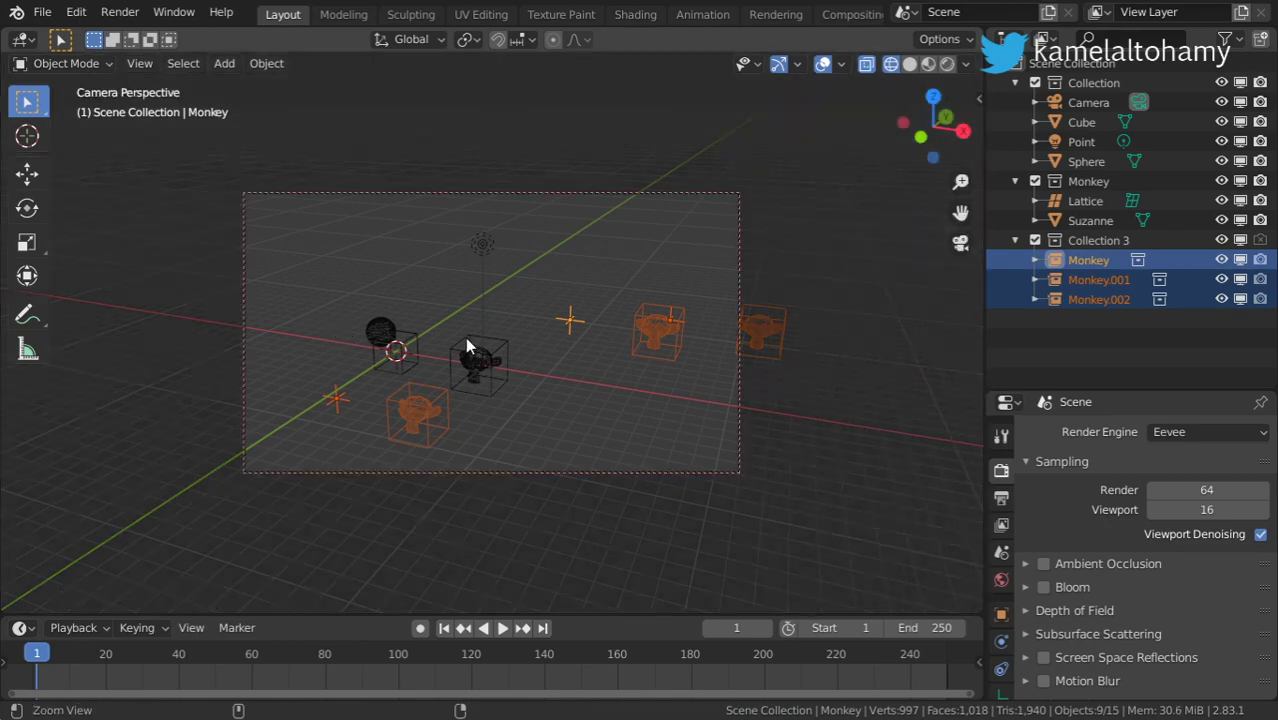
{"action": "middle_click_drag", "start_coordinate": [586, 372], "coordinate": [532, 362], "text": "shift"}
- Switch the viewport to Rendered shading and review the render properties
{"action": "left_click", "coordinate": [946, 64]}
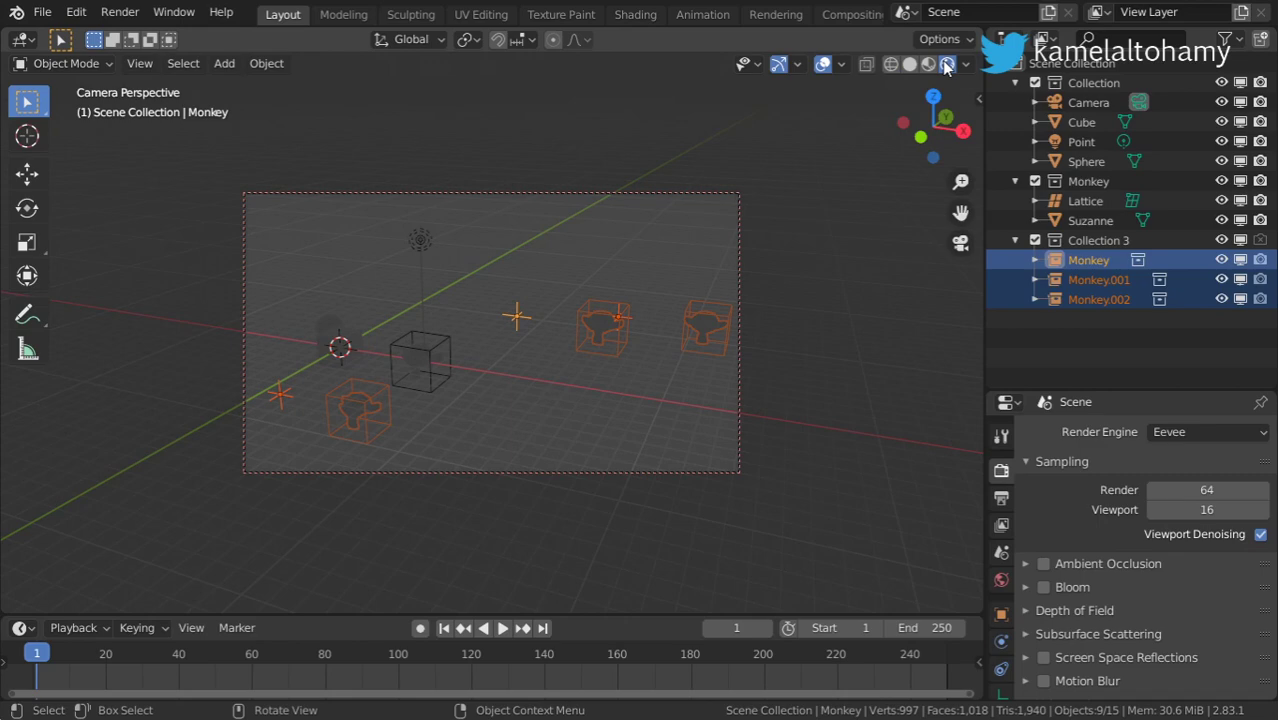
{"action": "left_click", "coordinate": [1001, 436]}
{"action": "left_click", "coordinate": [1003, 470]}
{"action": "left_click", "coordinate": [119, 12]}
- Render the current frame, enlarge the render window to inspect it, then close it
{"action": "left_click", "coordinate": [150, 35]}
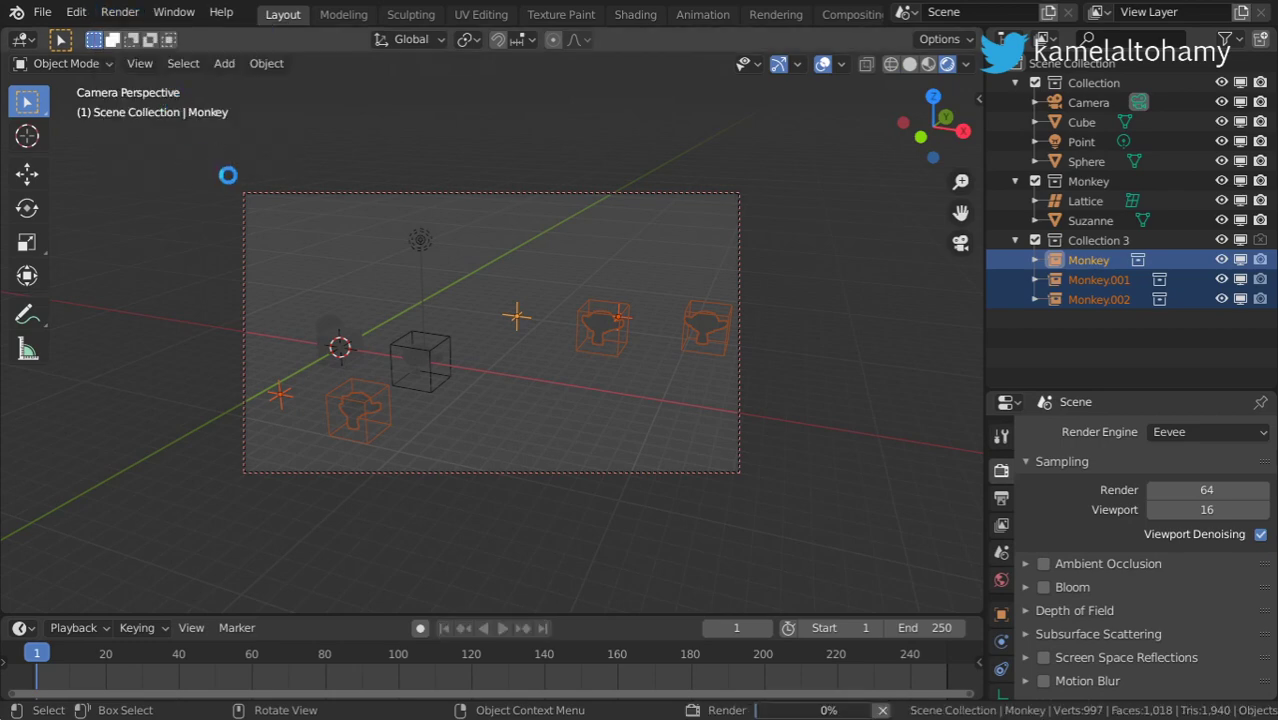
{"action": "left_click_drag", "start_coordinate": [1270, 22], "coordinate": [451, 26]}
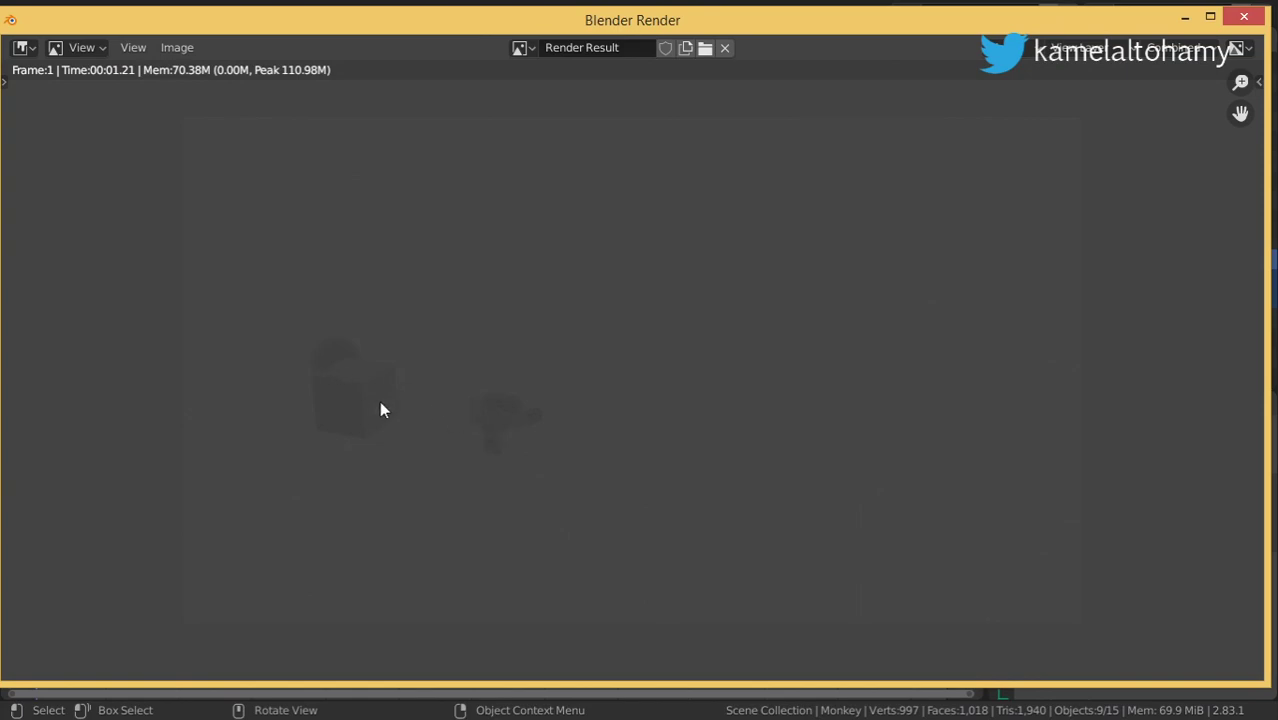
{"action": "left_click", "coordinate": [1243, 17]}
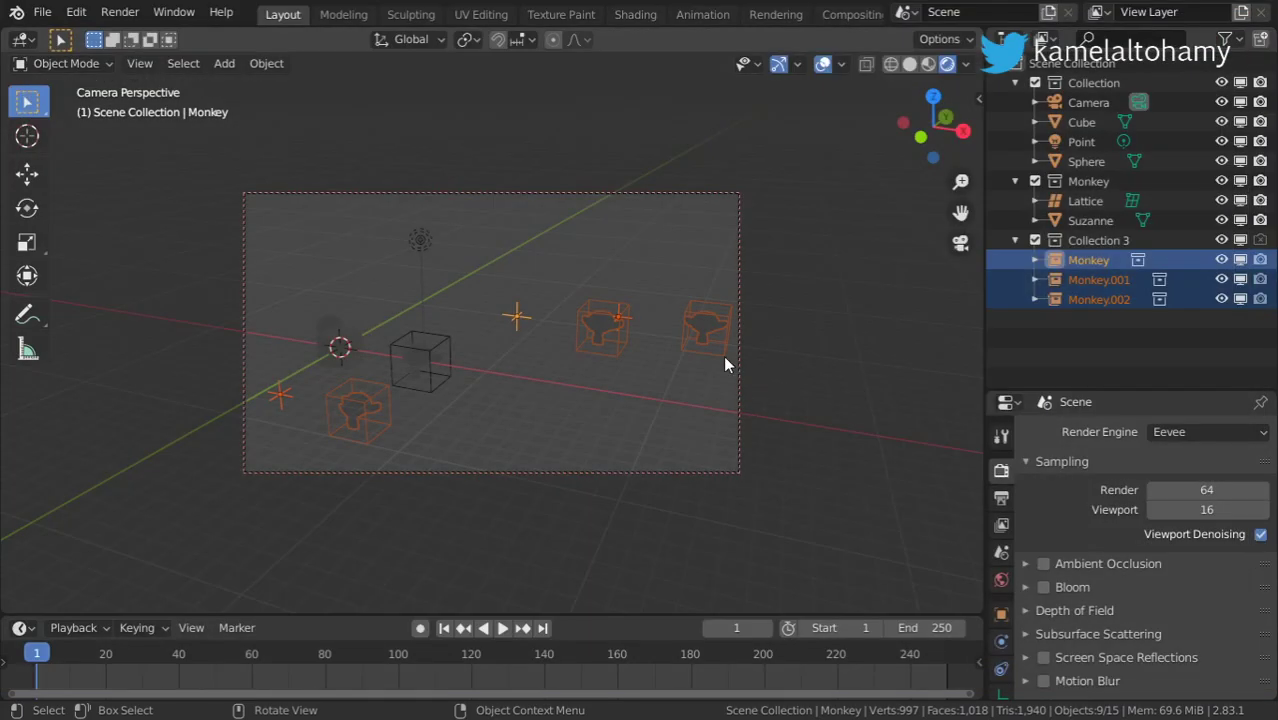
- Deselect the monkeys and twice disable, then re-enable, Collection 3 in viewports
{"action": "left_click", "coordinate": [1035, 348]}
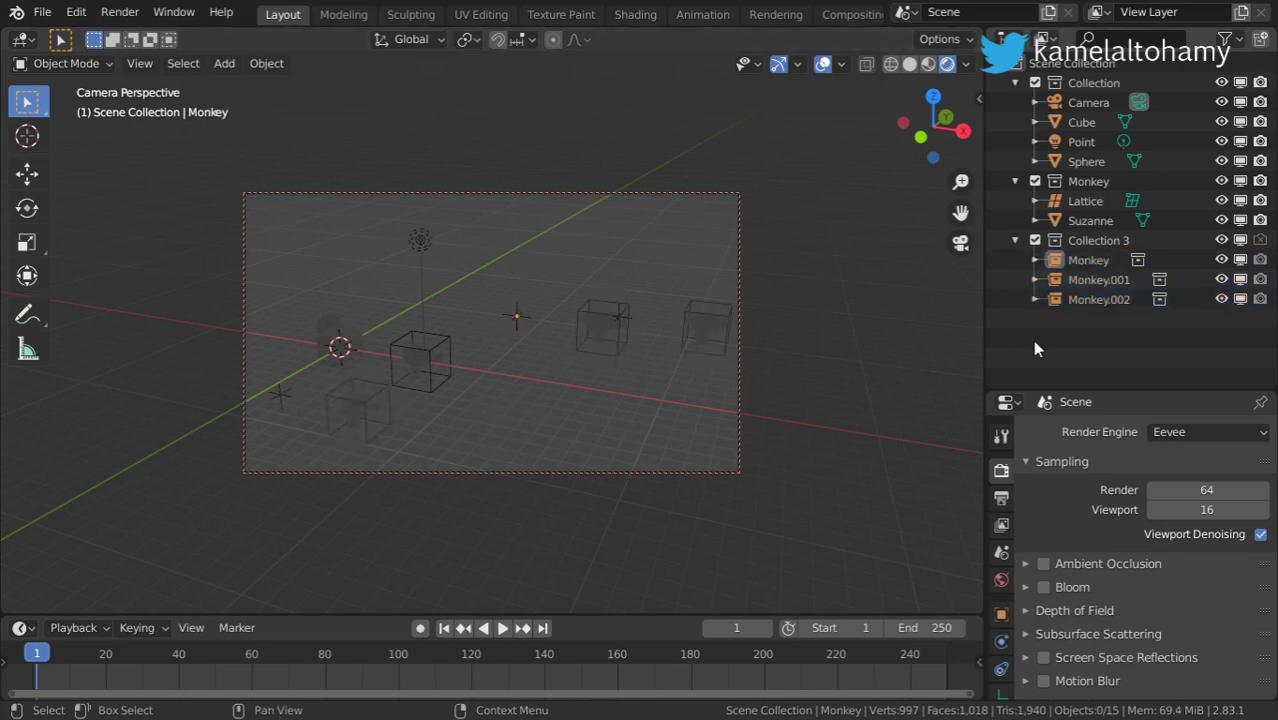
{"action": "left_click", "coordinate": [1241, 240]}
{"action": "left_click", "coordinate": [1241, 240]}
{"action": "left_click", "coordinate": [1241, 240]}
{"action": "left_click", "coordinate": [1241, 240]}
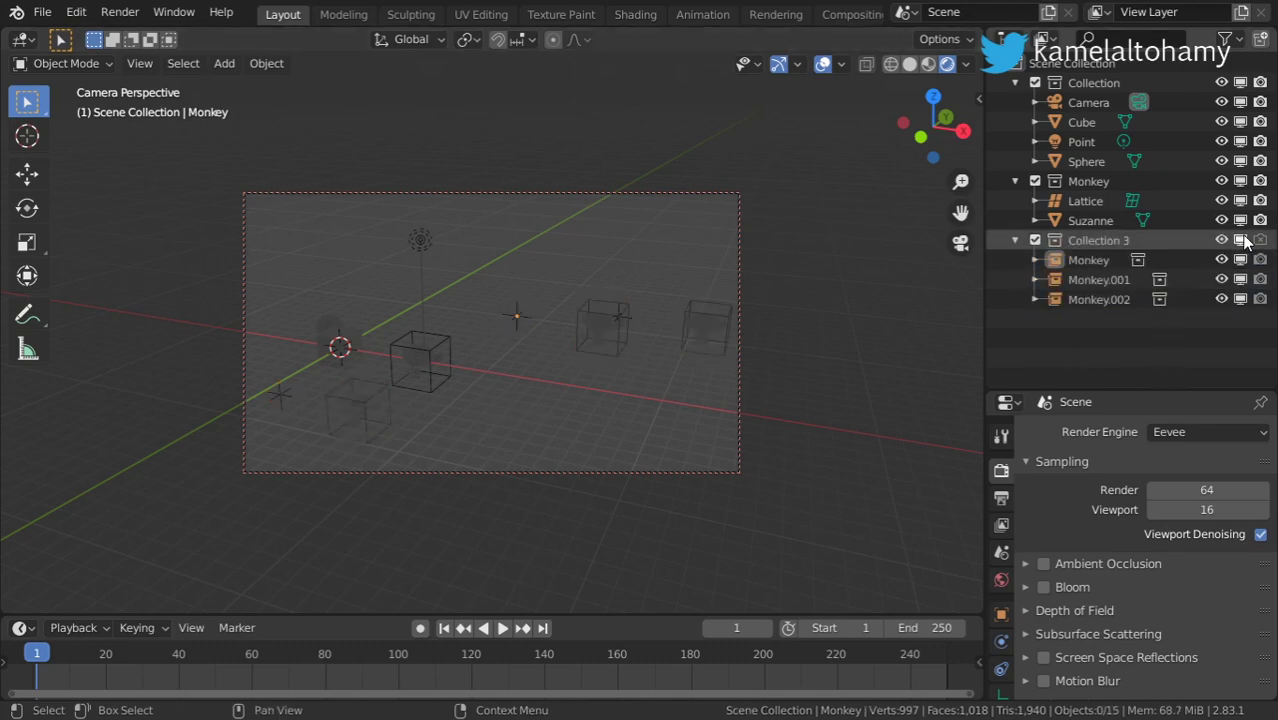
- Hide and show Collection 3 three times, then disable and re-enable the Monkey collection in viewports
{"action": "left_click", "coordinate": [1221, 240]}
{"action": "left_click", "coordinate": [1221, 240]}
{"action": "left_click", "coordinate": [1221, 240]}
{"action": "left_click", "coordinate": [1221, 240]}
{"action": "left_click", "coordinate": [1221, 240]}
{"action": "left_click", "coordinate": [1221, 240]}
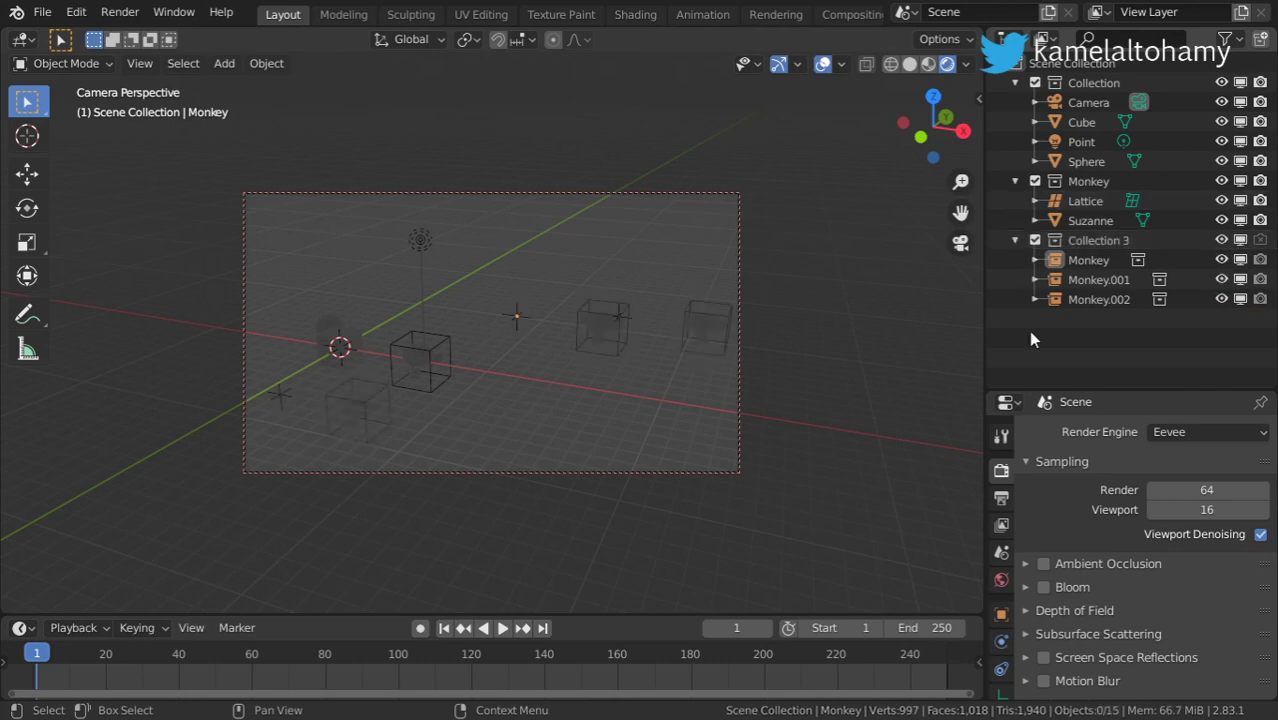
{"action": "left_click", "coordinate": [1240, 181]}
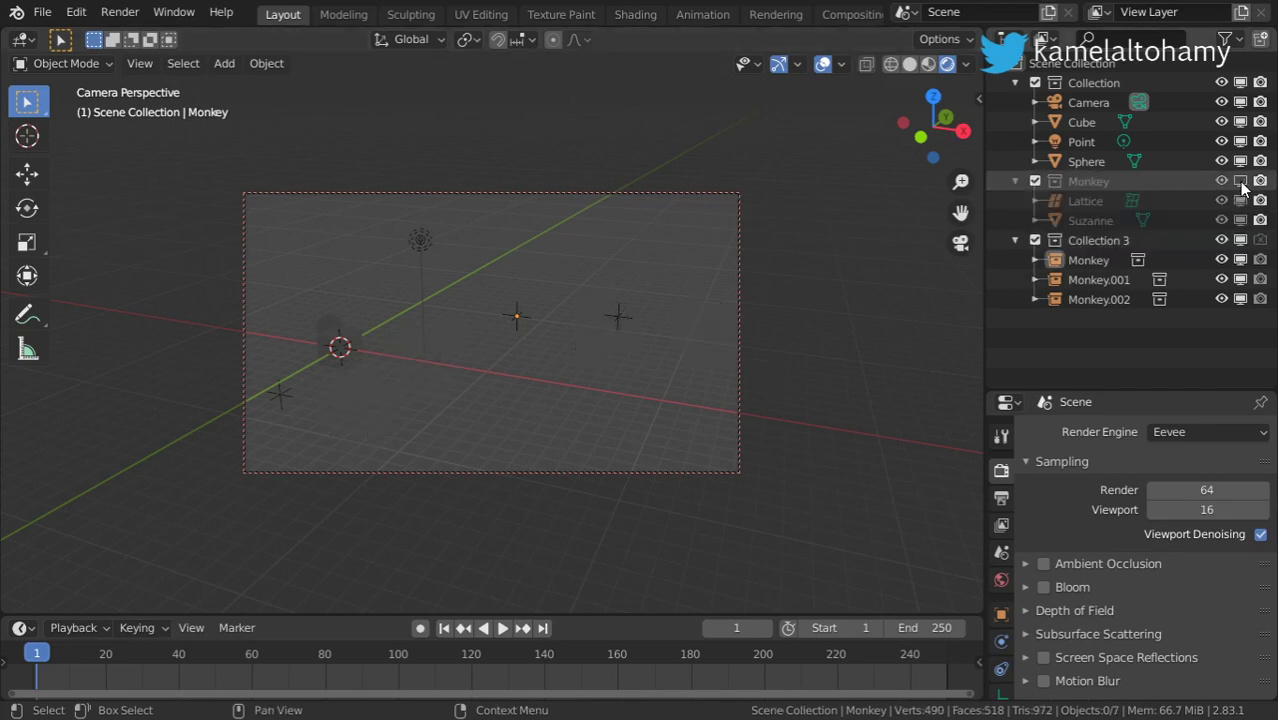
{"action": "left_click", "coordinate": [1240, 181]}
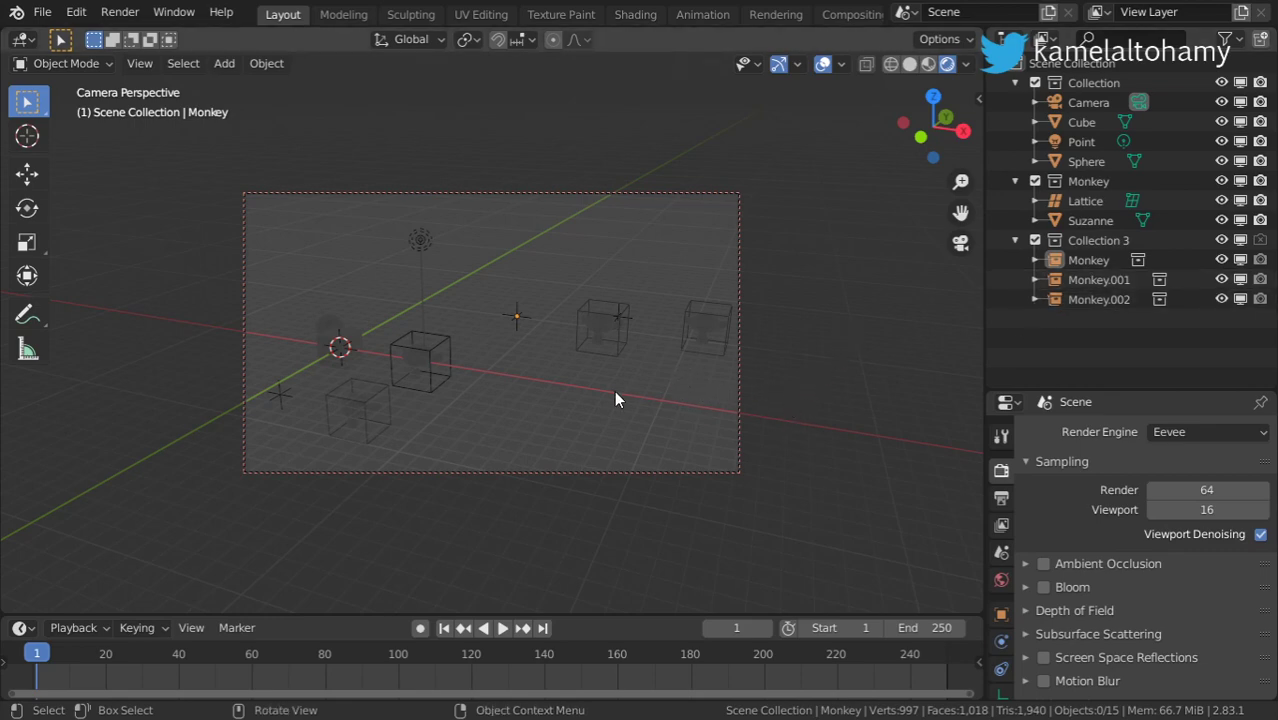
- Orbit out of the camera view into a free, zoomed-in view with Solid shading
{"action": "middle_click_drag", "start_coordinate": [620, 390], "coordinate": [576, 379]}
{"action": "key", "text": "z"}
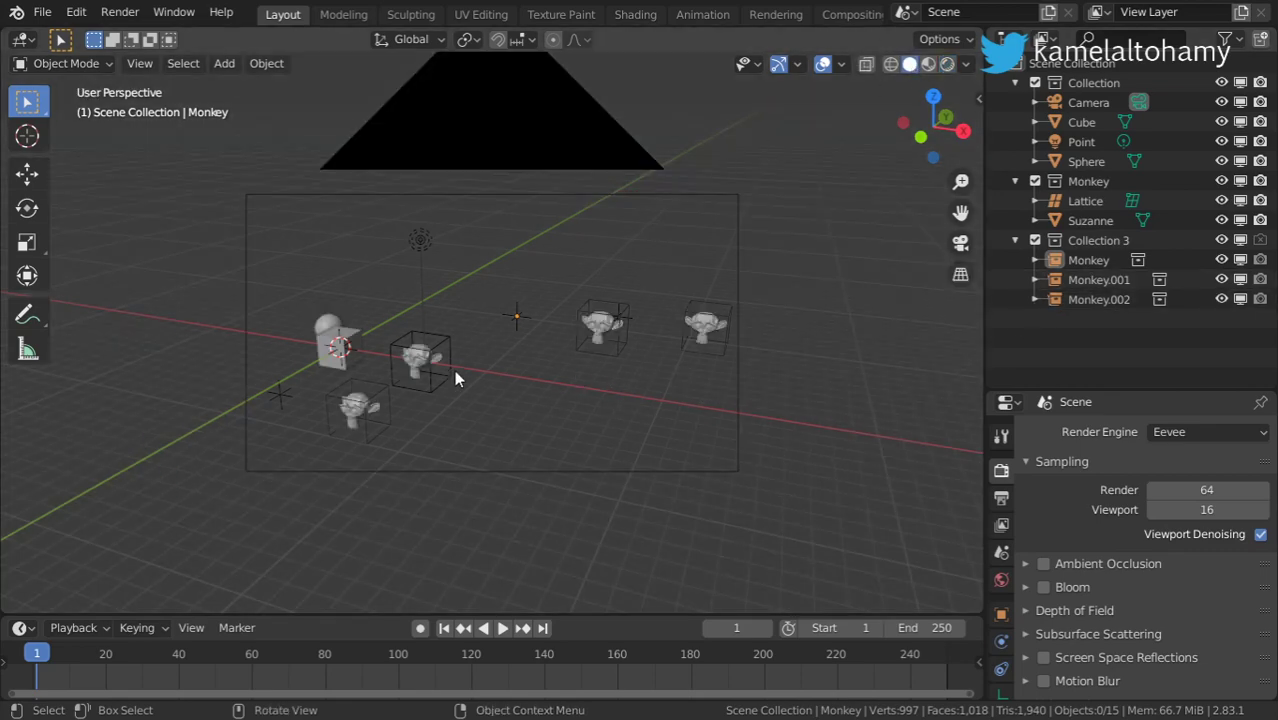
{"action": "key", "text": "KP_0"}
{"action": "key", "text": "KP_0"}
{"action": "scroll", "coordinate": [408, 385], "scroll_direction": "up", "scroll_amount": 2}
{"action": "right_click", "coordinate": [269, 348]}
{"action": "key", "text": "Escape"}
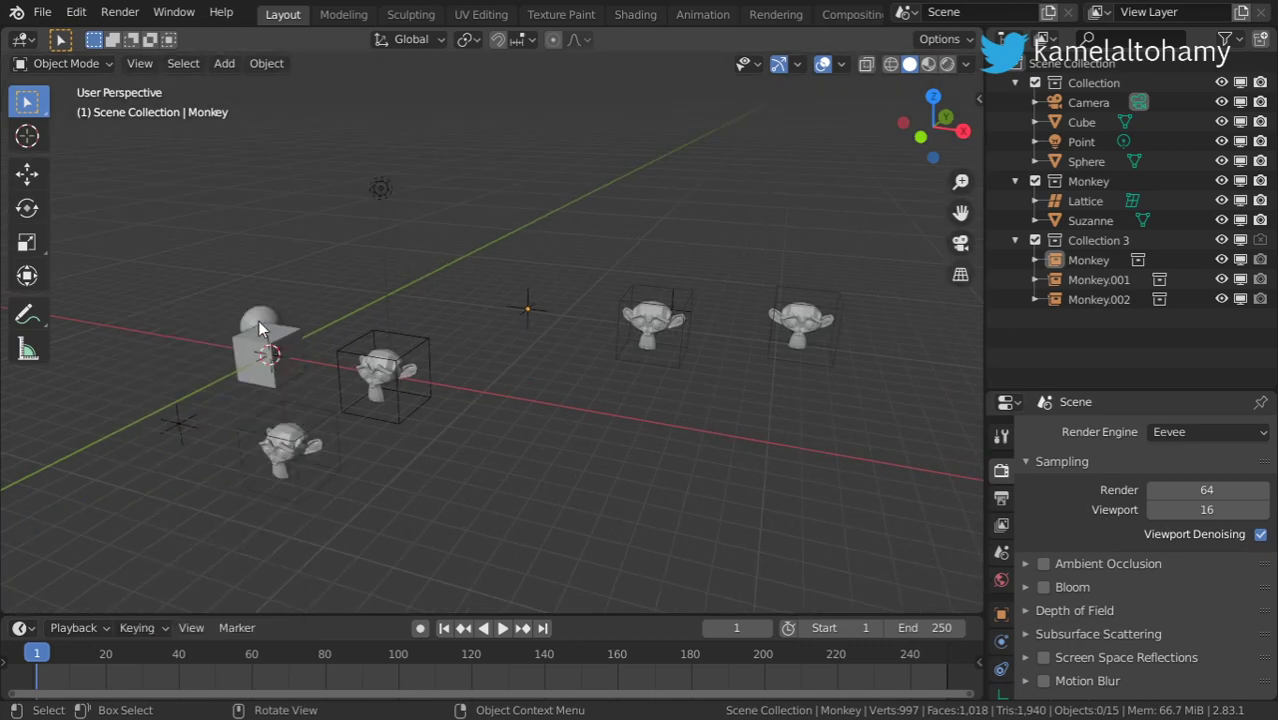
- Move the Cube into Collection 3
{"action": "left_click", "coordinate": [257, 316]}
{"action": "key", "text": "m"}
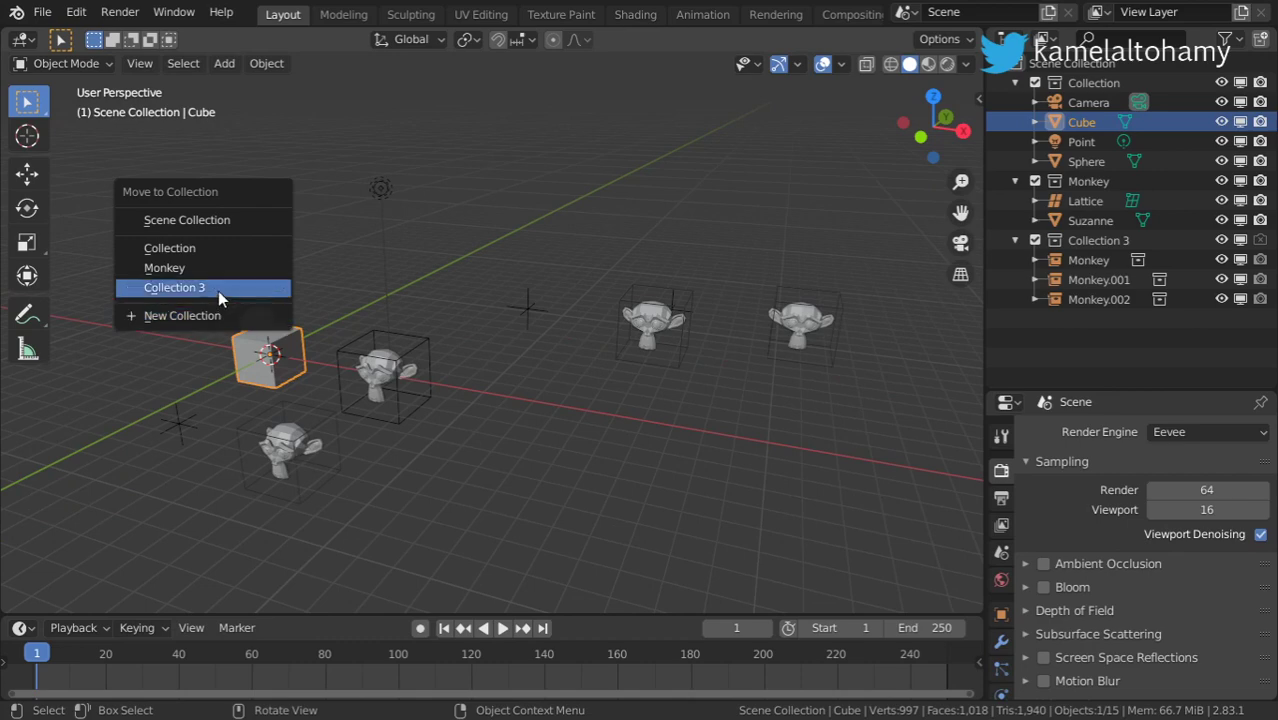
{"action": "left_click", "coordinate": [218, 288]}
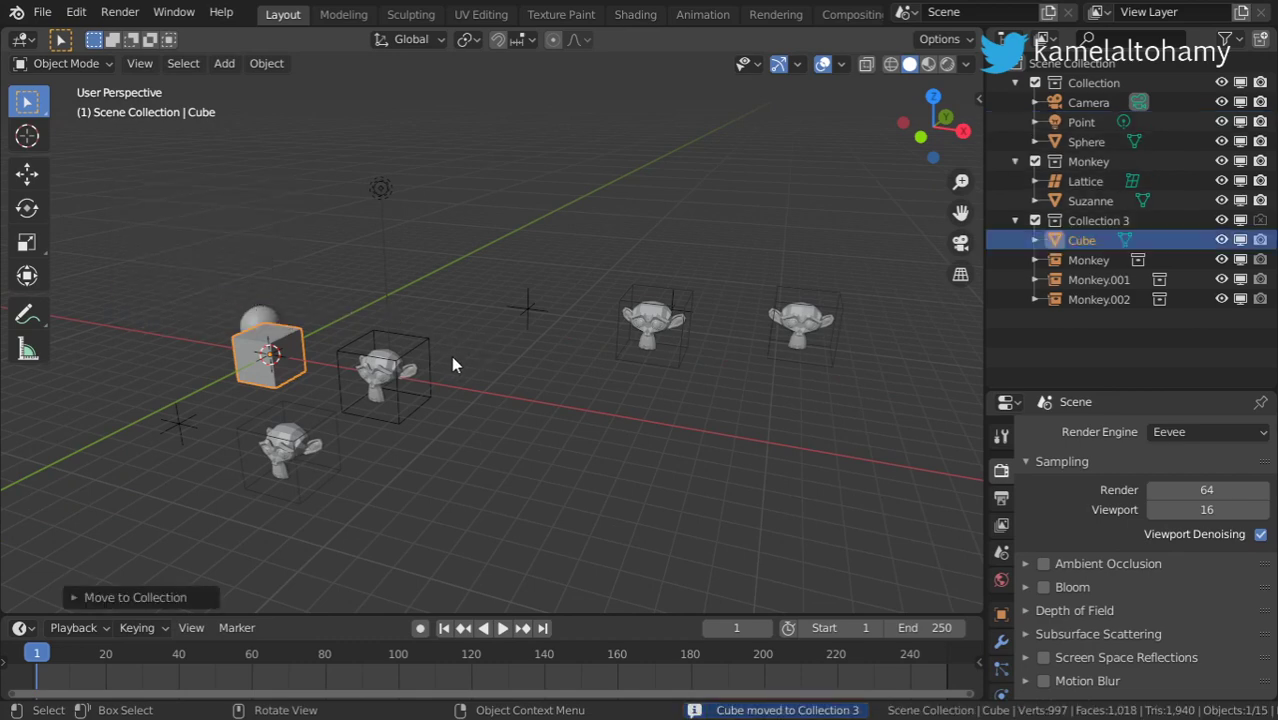